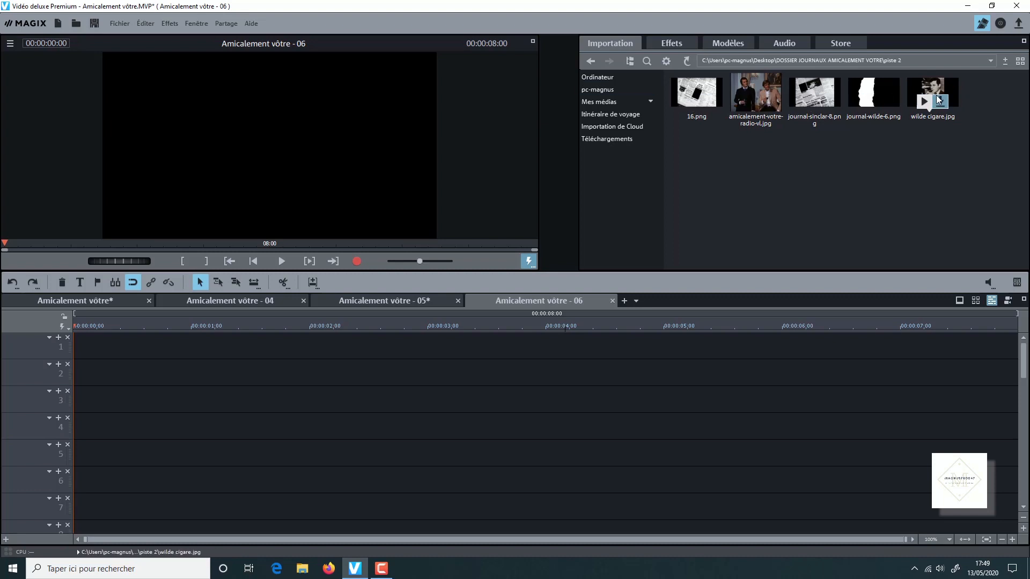
- Look through the images in the piste 3 and piste 4 folders of the media pool
left_click(590, 61)
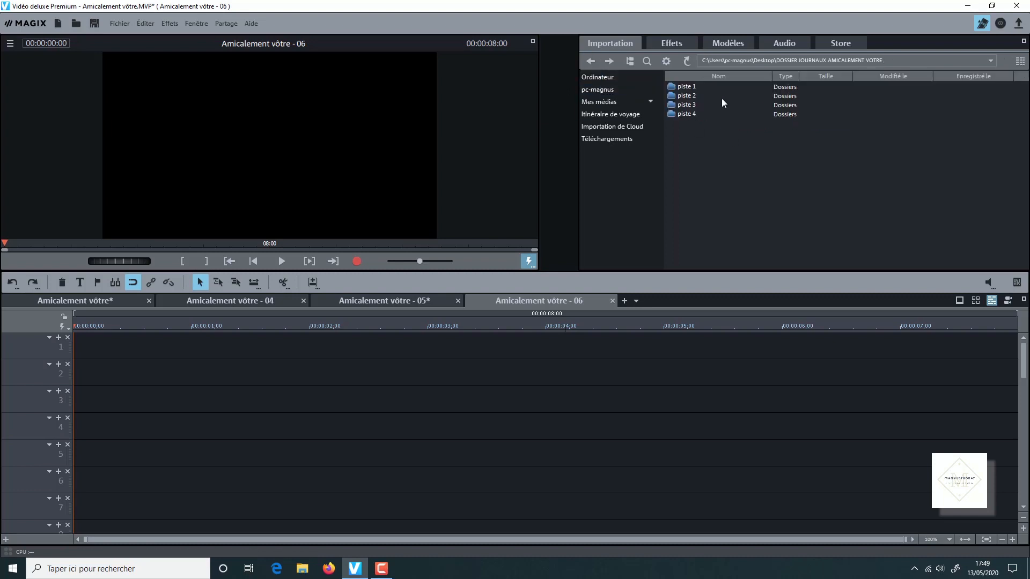
double_click(680, 102)
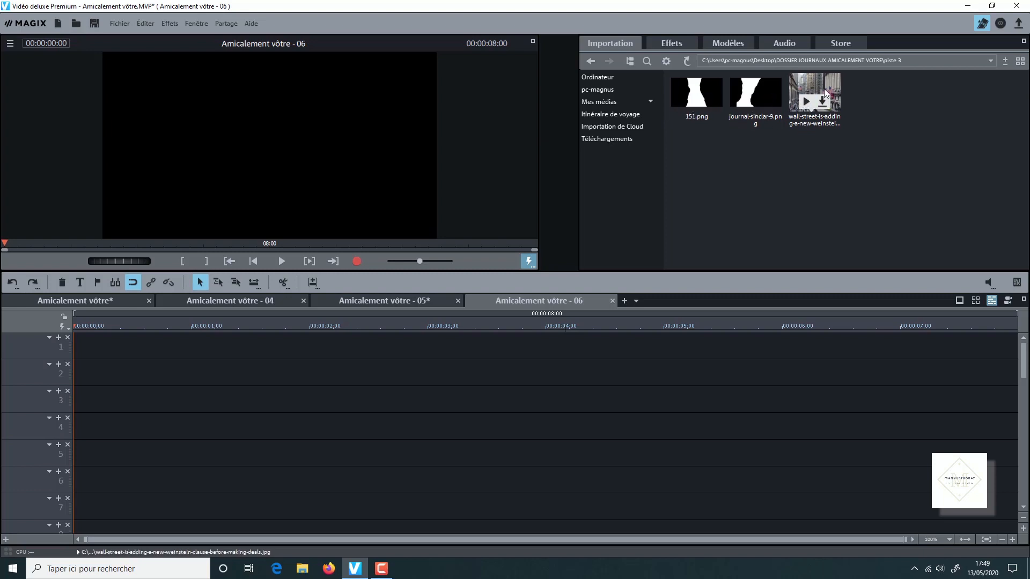
left_click(591, 61)
double_click(697, 115)
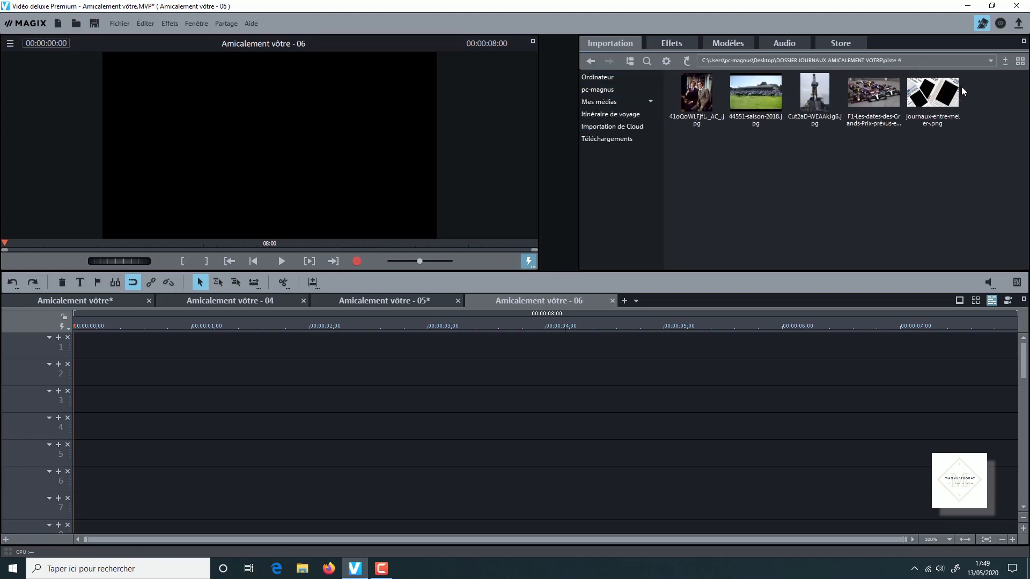
left_click(590, 62)
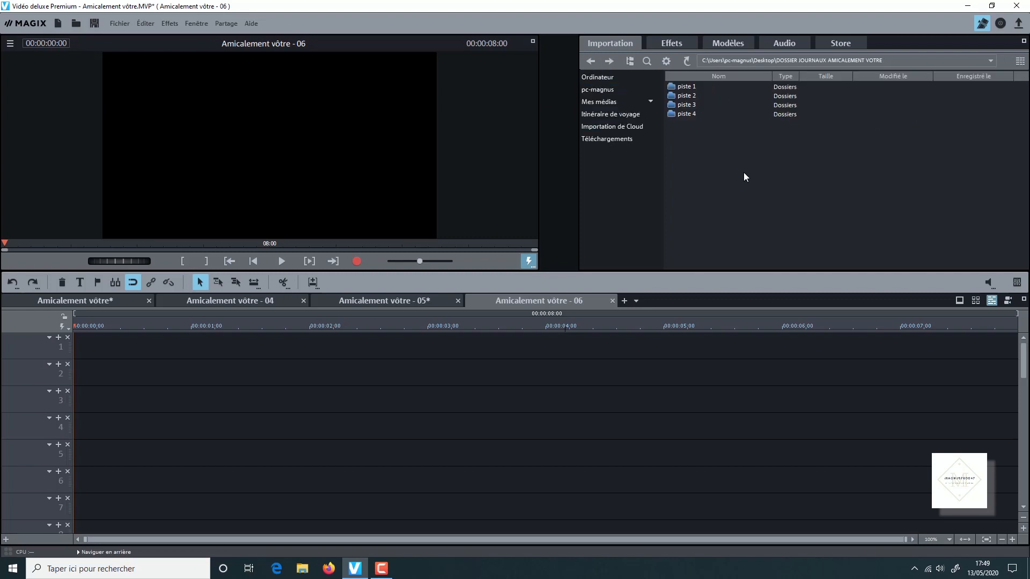
- In storyboard view, add fond rouge.jpg, journal-wilde-1.png and 5 6 7 8 9 D.jpg in that order from the piste 1 folder
double_click(688, 87)
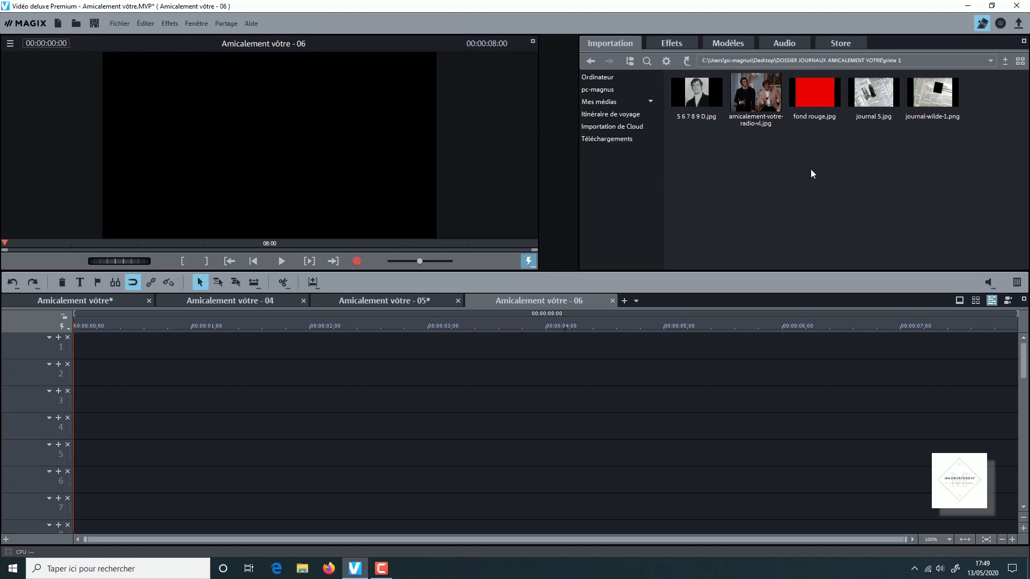
left_click(958, 303)
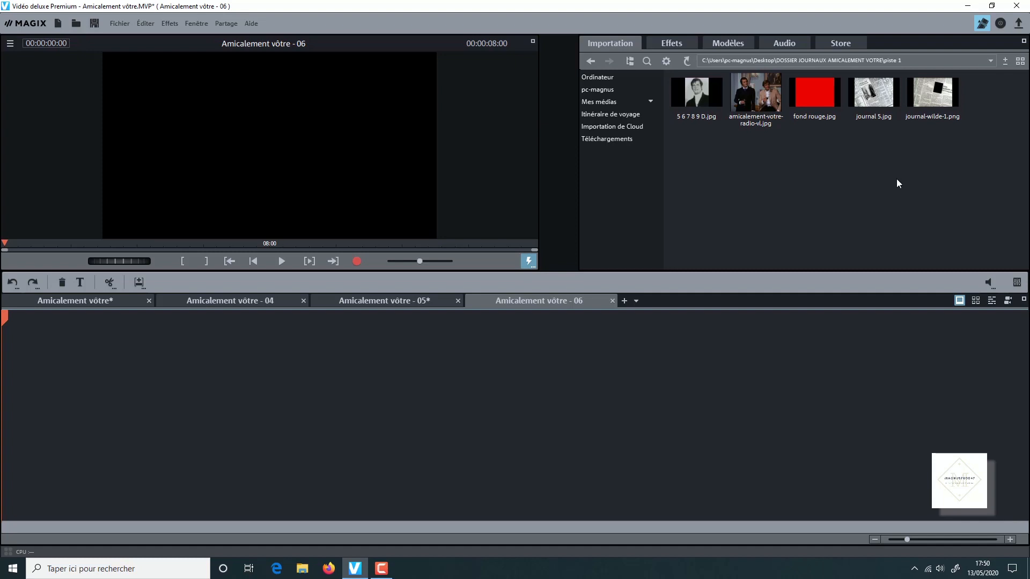
mouse_move(828, 87)
left_click_drag(828, 86, 54, 460)
mouse_move(925, 96)
left_click_drag(925, 96, 148, 401)
left_click_drag(696, 94, 238, 400)
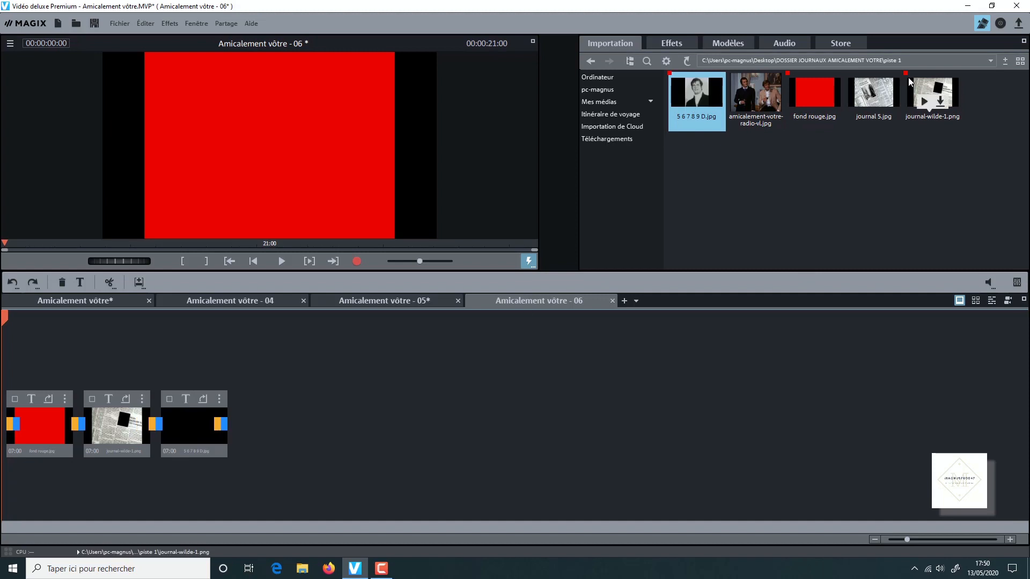
- Append journal 5.jpg, 5 6 7 8 9 D.jpg again and amicalement-votre-radio-vl.jpg to the end of the storyboard
left_click(861, 119)
left_click_drag(861, 119, 361, 436)
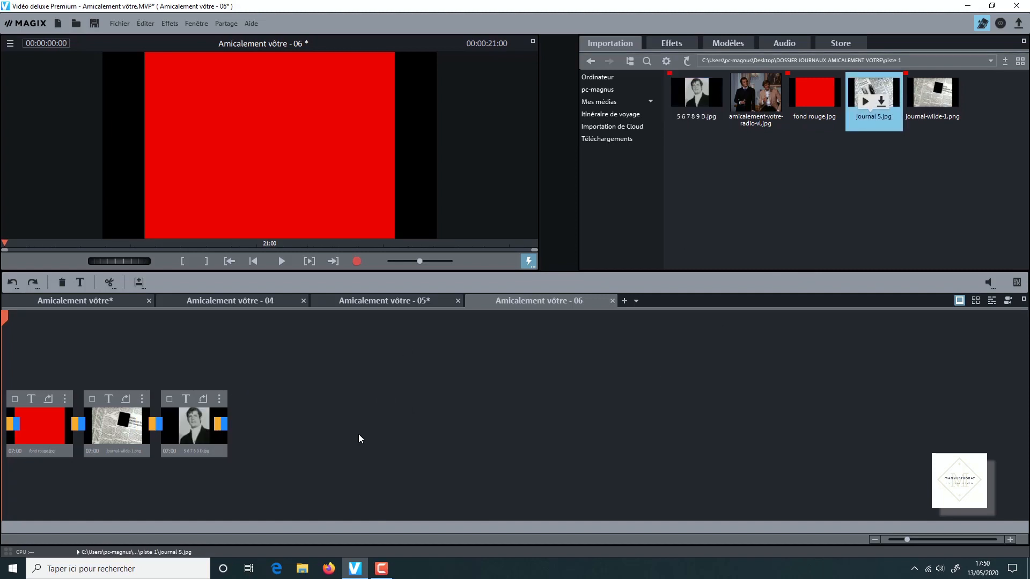
left_click_drag(696, 97, 434, 410)
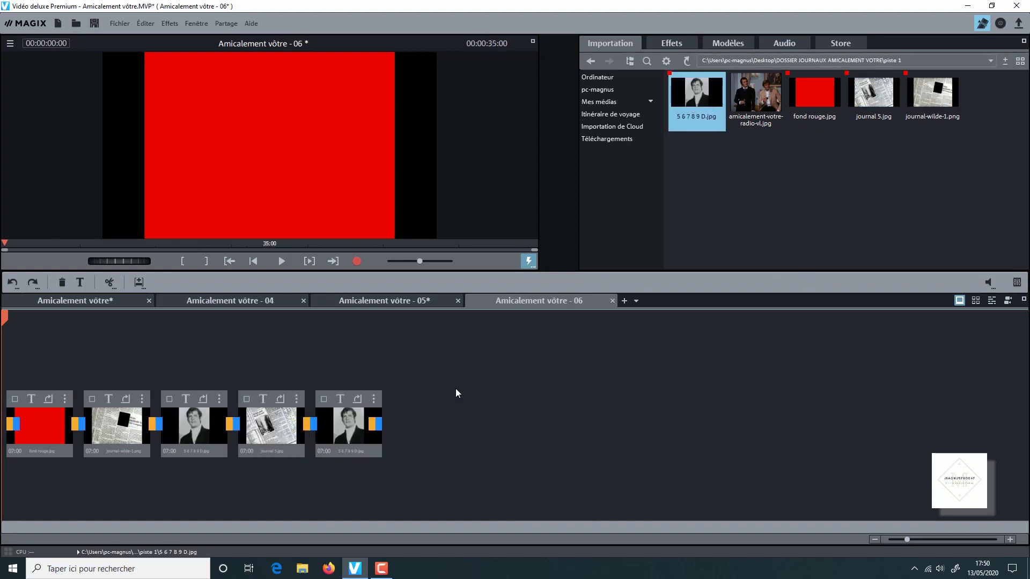
left_click_drag(749, 89, 453, 417)
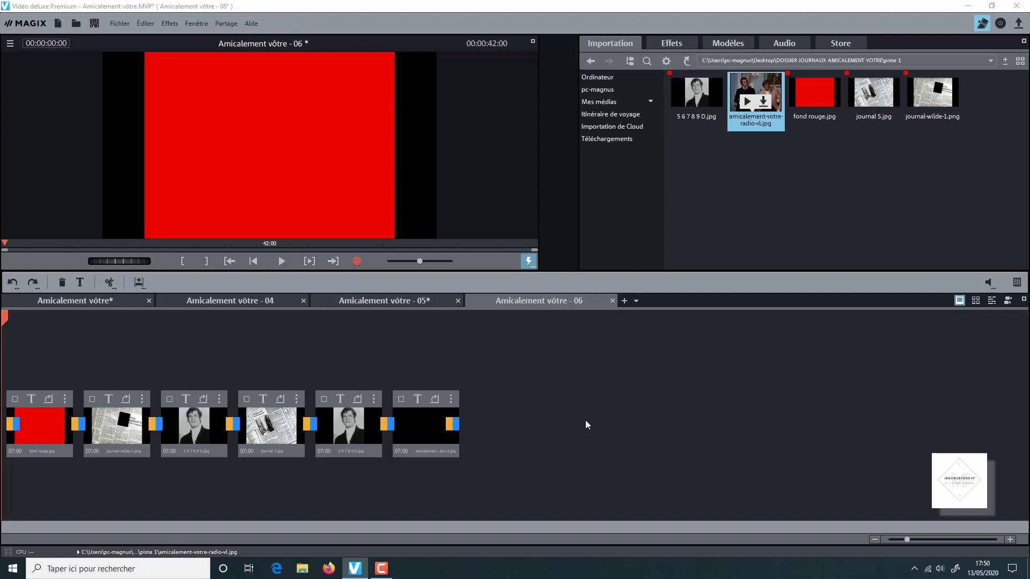
left_click(665, 330)
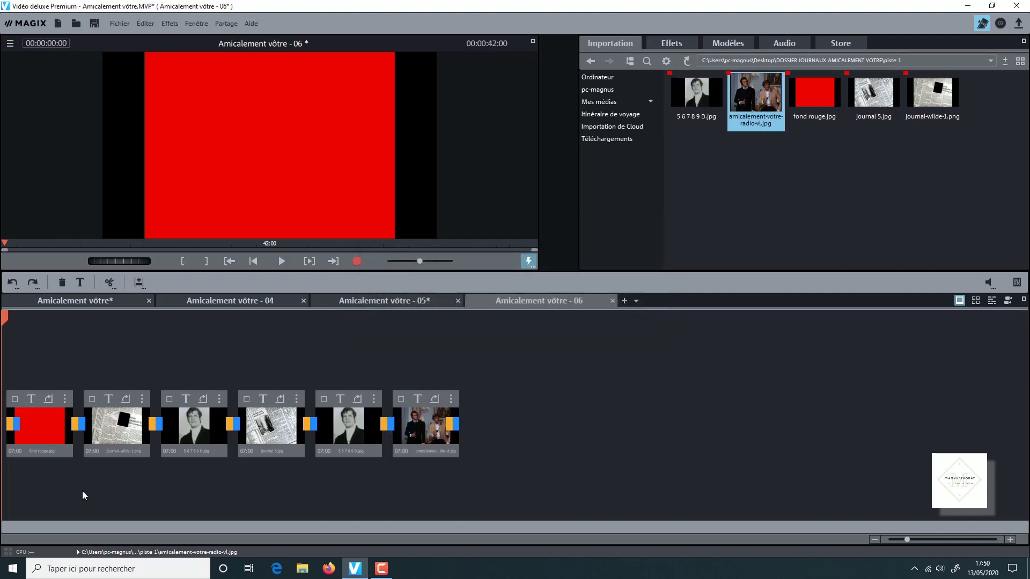
- Set the display duration of the fond rouge.jpg clip to 17 frames (00:00:17)
left_click(16, 453)
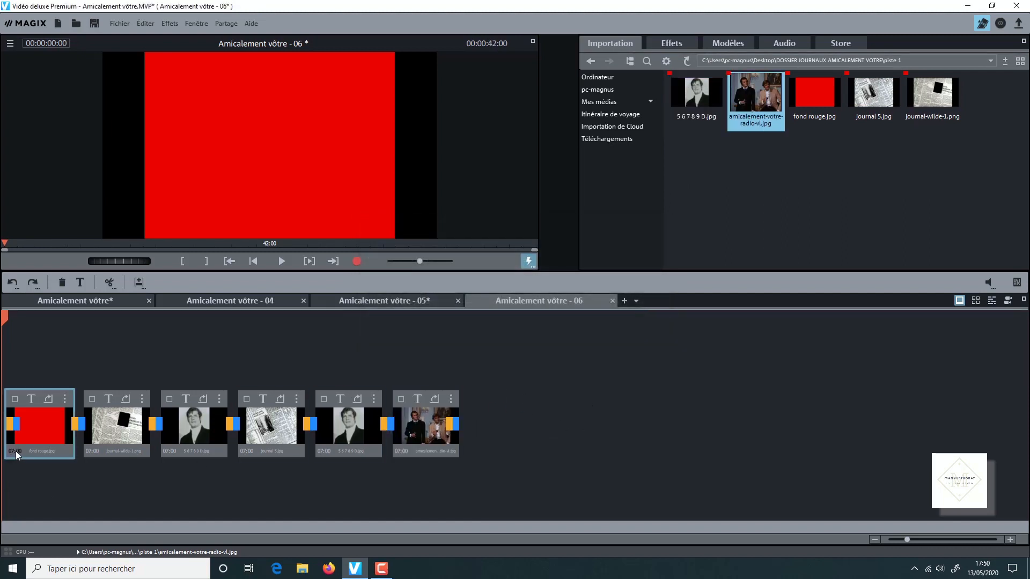
left_click(15, 452)
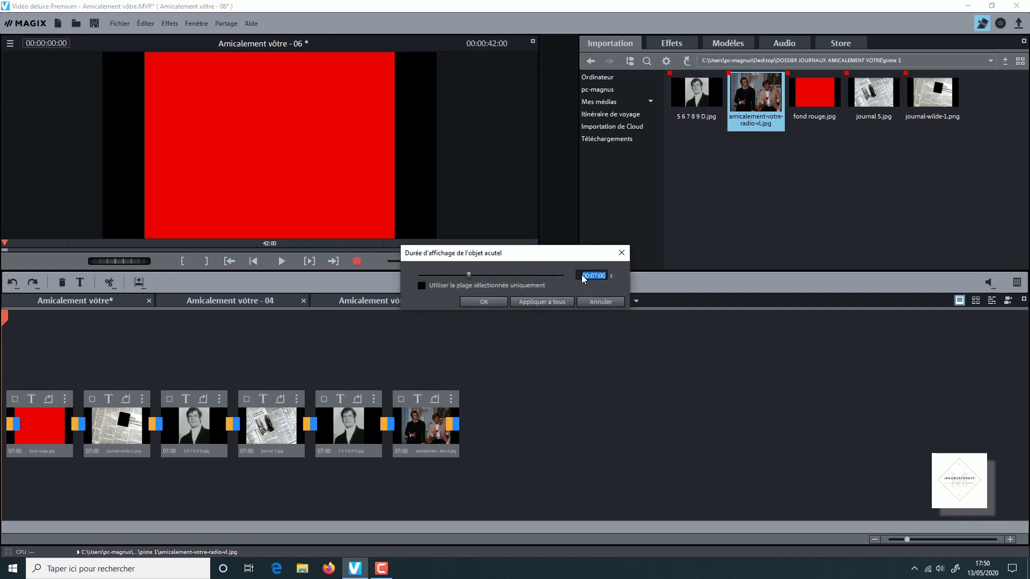
type("0")
double_click(603, 275)
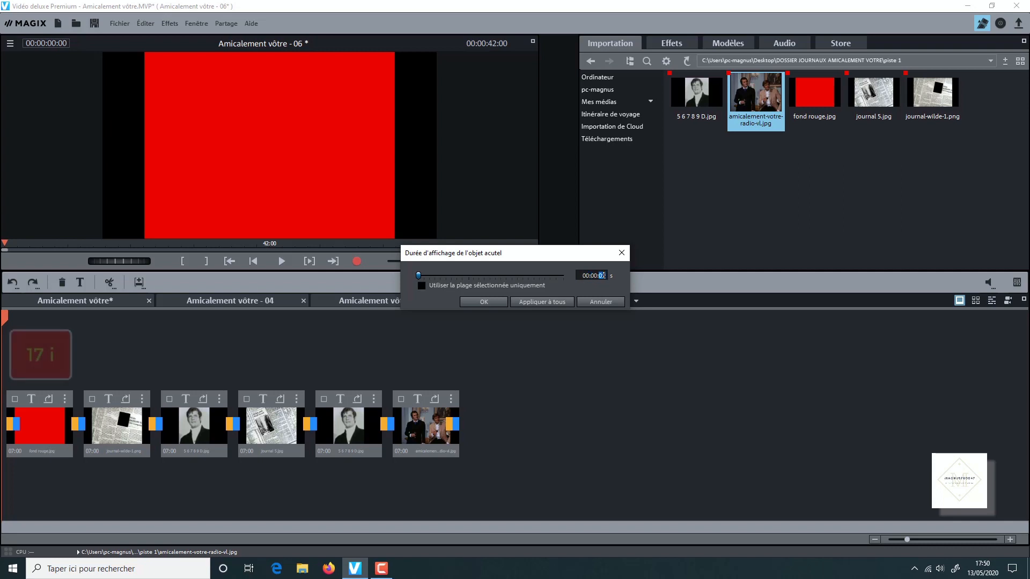
type("1")
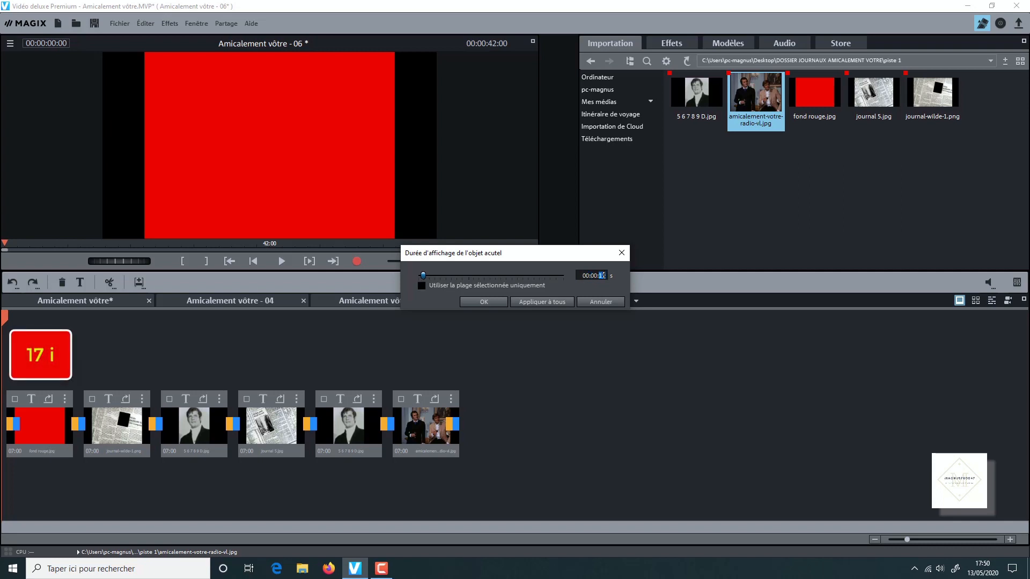
type("7")
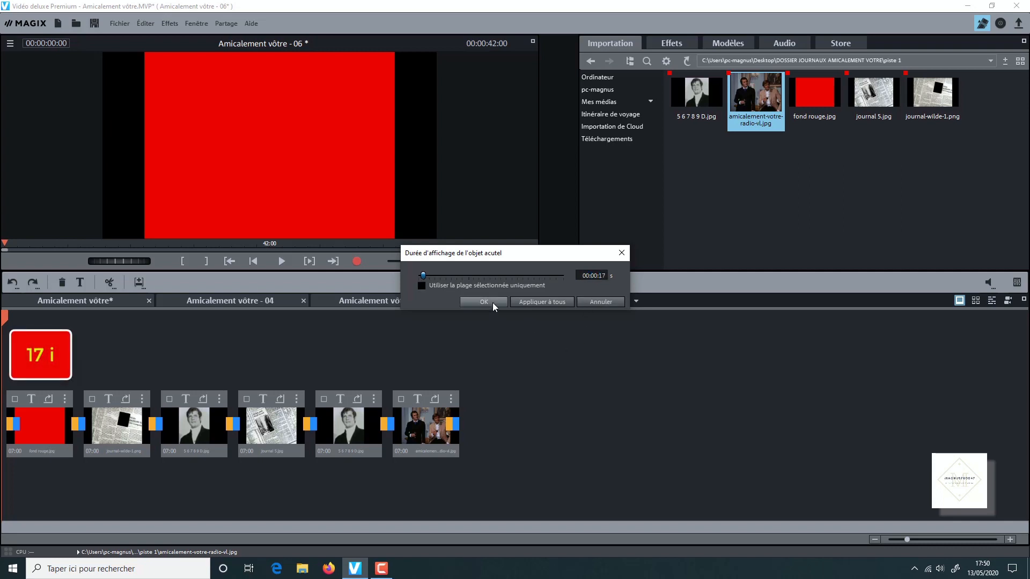
left_click(483, 301)
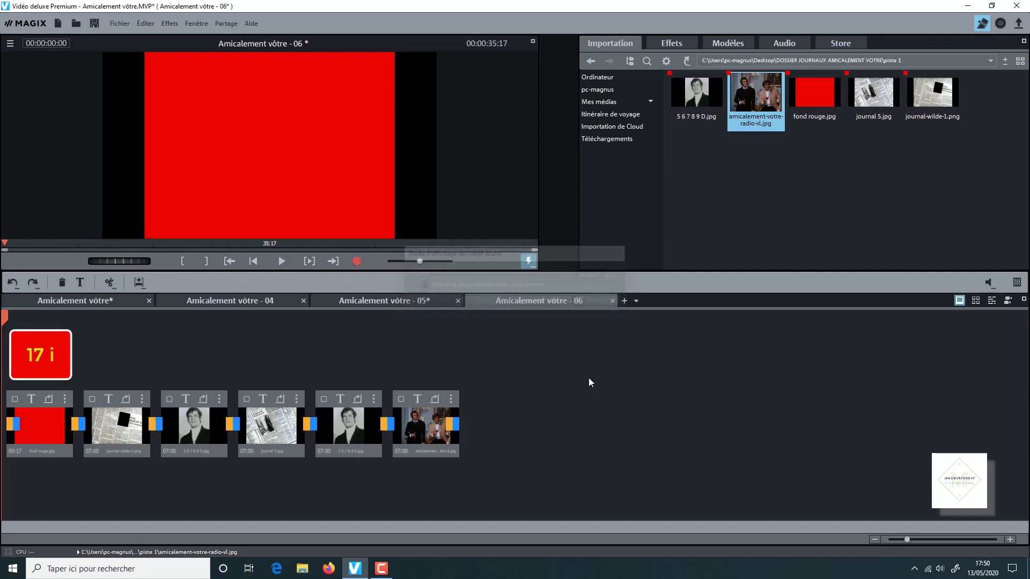
- Set the display duration of the journal-wilde-1.png clip to 3 seconds 9 frames
left_click(94, 452)
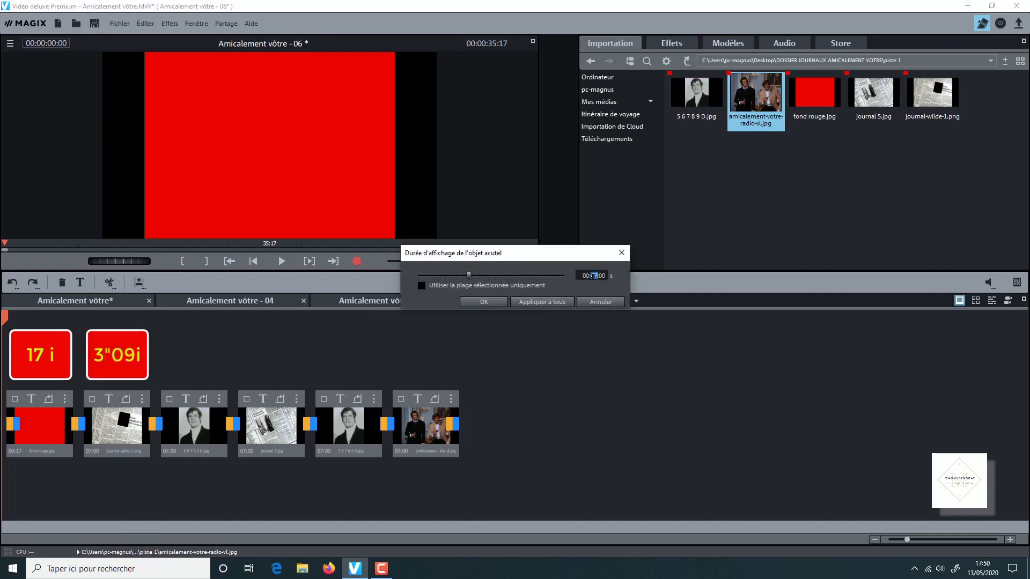
type("3")
left_click(603, 275)
type("9")
left_click(487, 303)
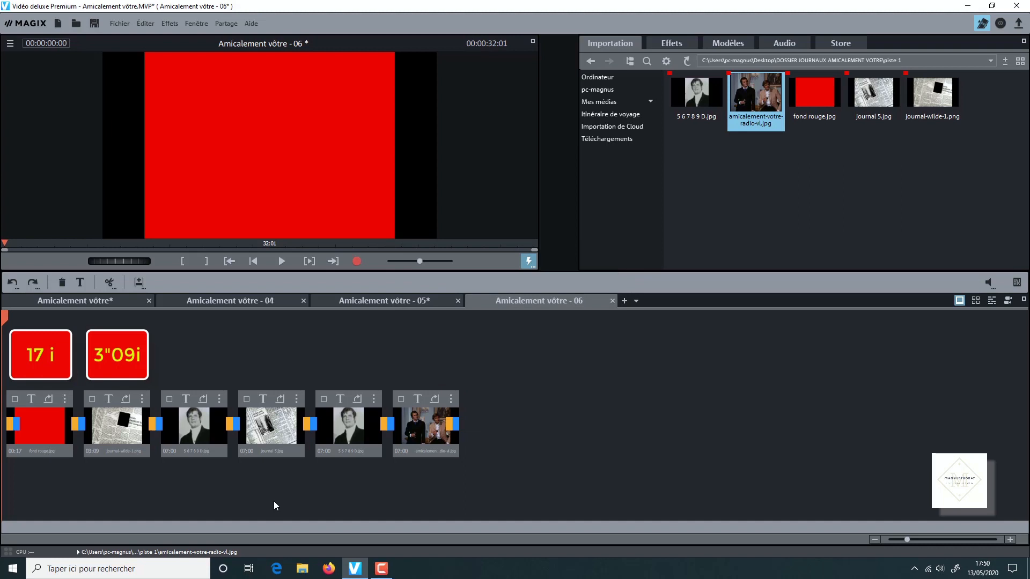
- Set the display duration of the first 5 6 7 8 9 D.jpg clip to 3 seconds 16 frames
left_click(172, 448)
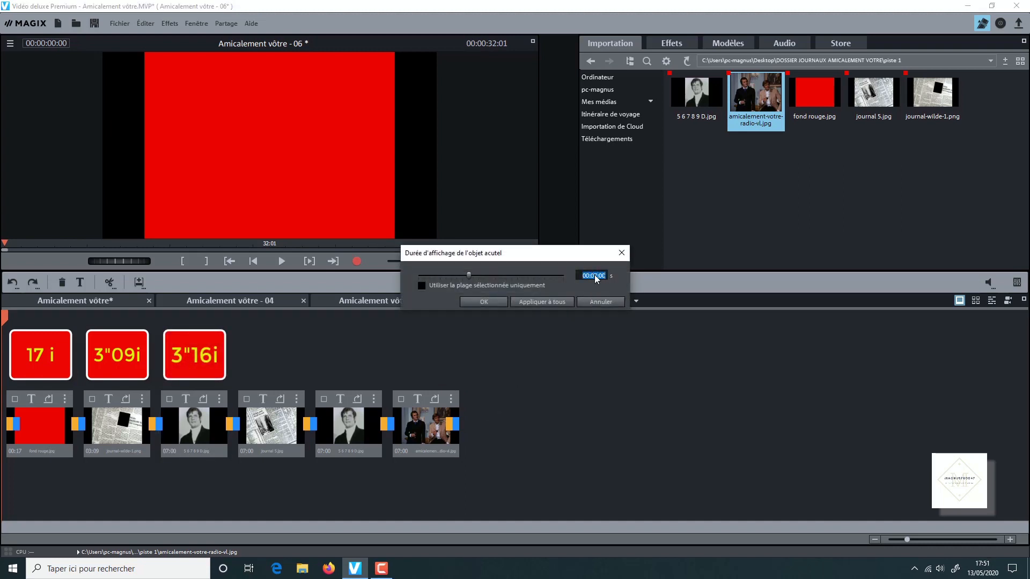
type("031")
type("16")
left_click(485, 302)
- Set the display duration of the journal 5.jpg clip to 3 seconds 12 frames
left_click(250, 452)
left_click(594, 275)
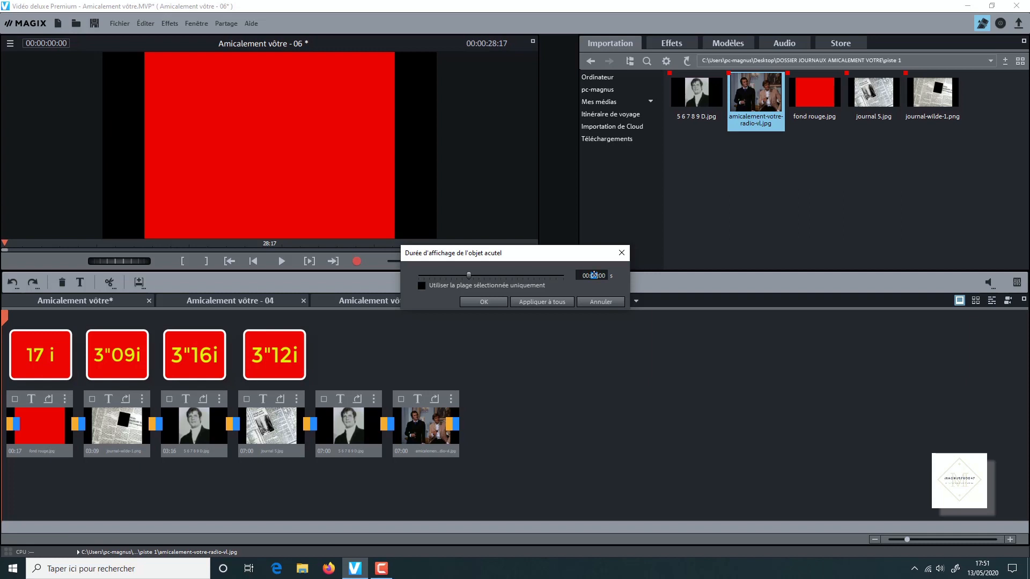
type("3:12")
left_click(488, 302)
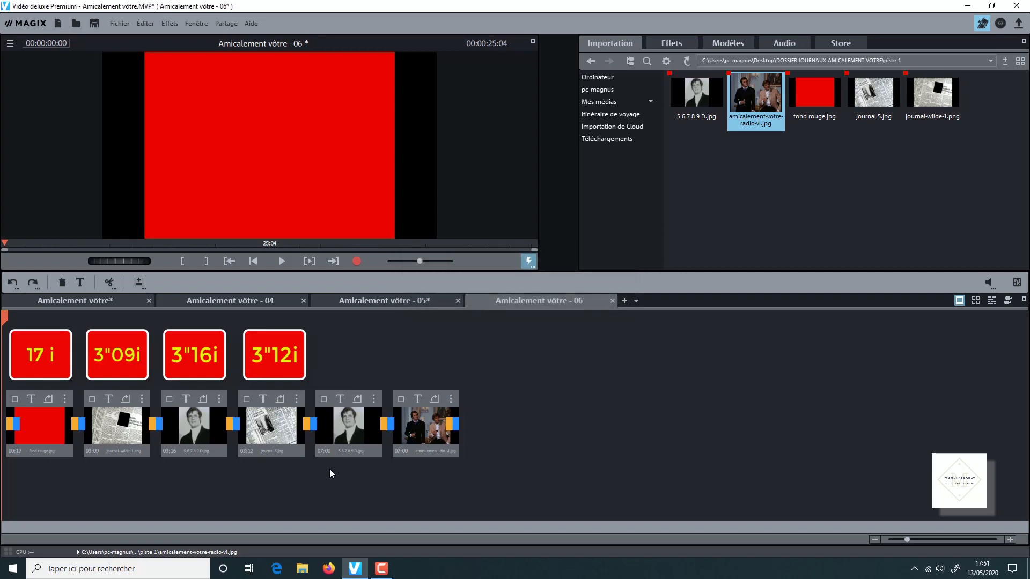
- Set the display duration of the second 5 6 7 8 9 D.jpg clip to 3 seconds 9 frames
left_click(329, 451)
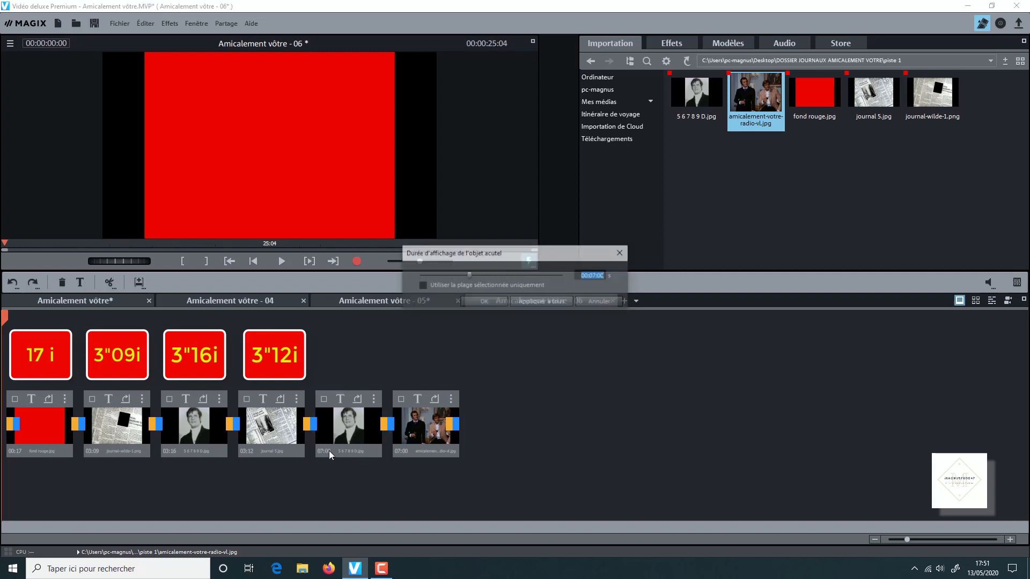
left_click(592, 276)
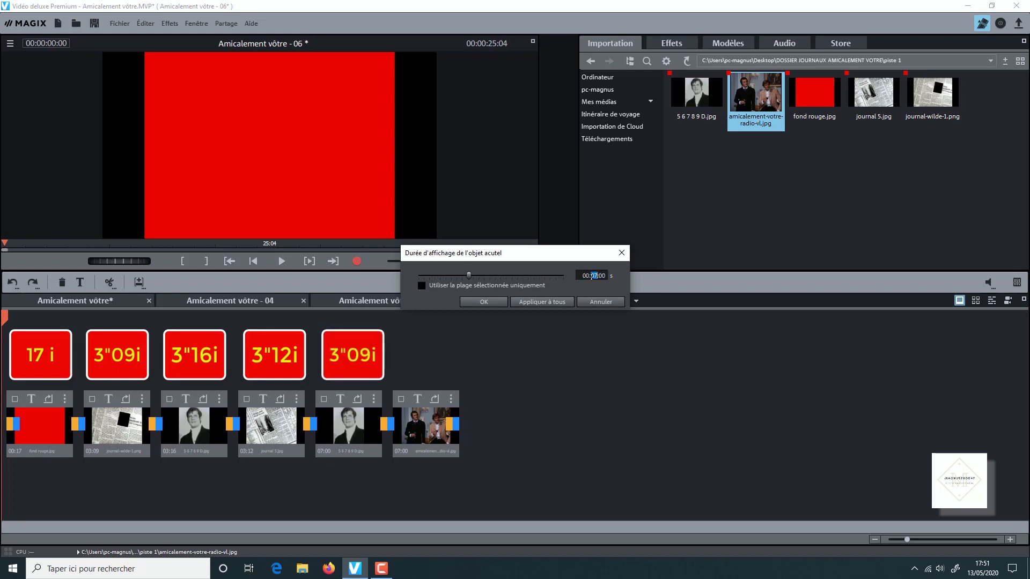
type("0301")
type("9")
left_click(499, 304)
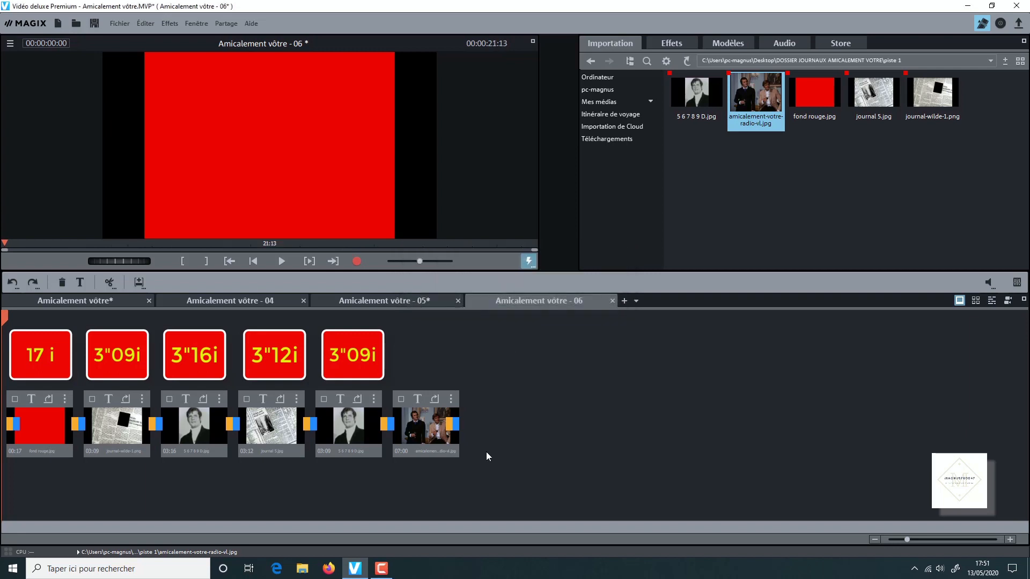
- Set the display duration of the amicalement-votre-radio-vl.jpg clip to 18 frames (00:00:18)
left_click(404, 449)
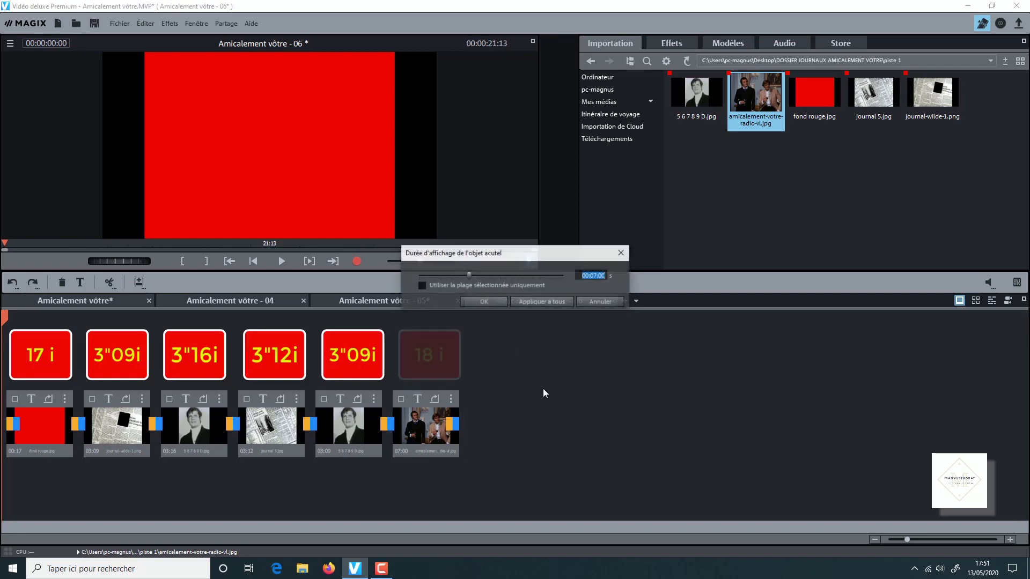
left_click(594, 275)
type("0")
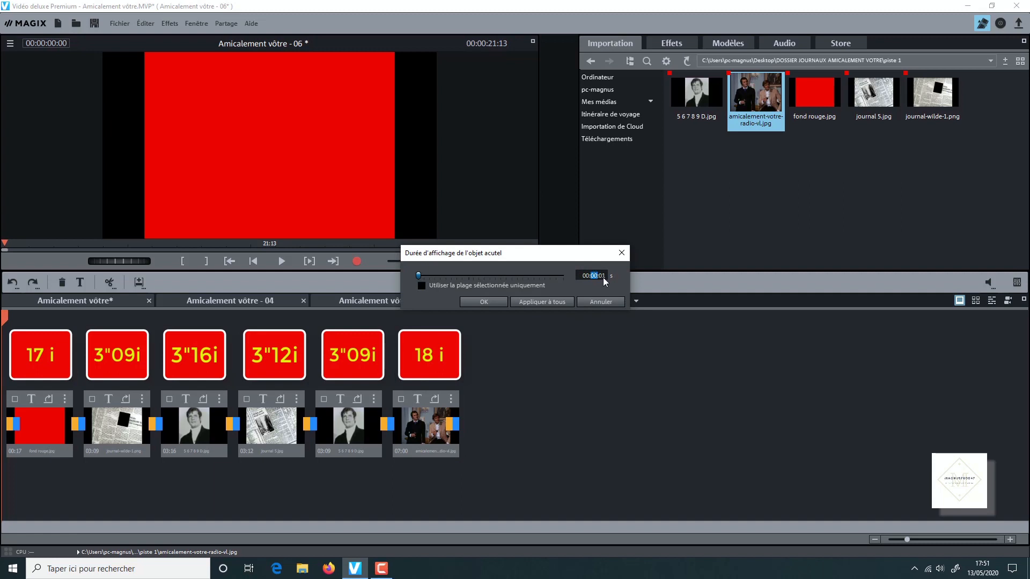
left_click(603, 276)
type("18")
left_click(490, 301)
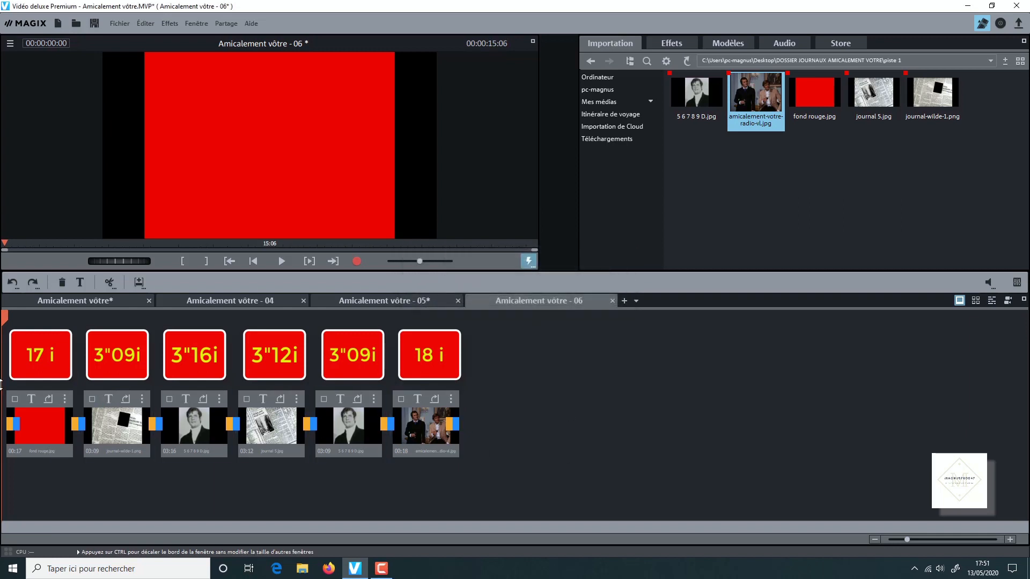
left_click(190, 417)
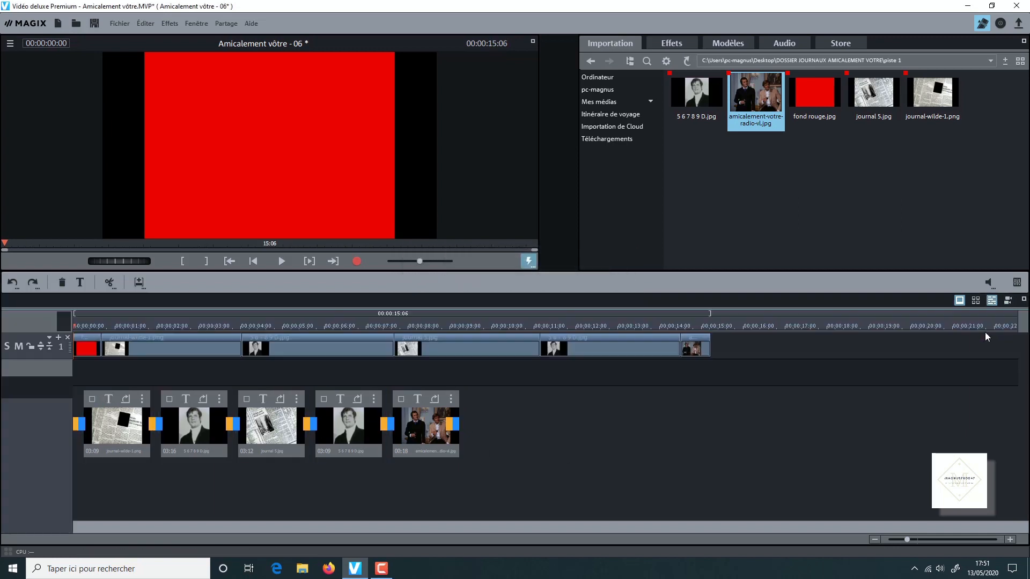
- Switch the project to timeline view and open the piste 2 folder in the media pool
left_click(992, 300)
left_click(1013, 539)
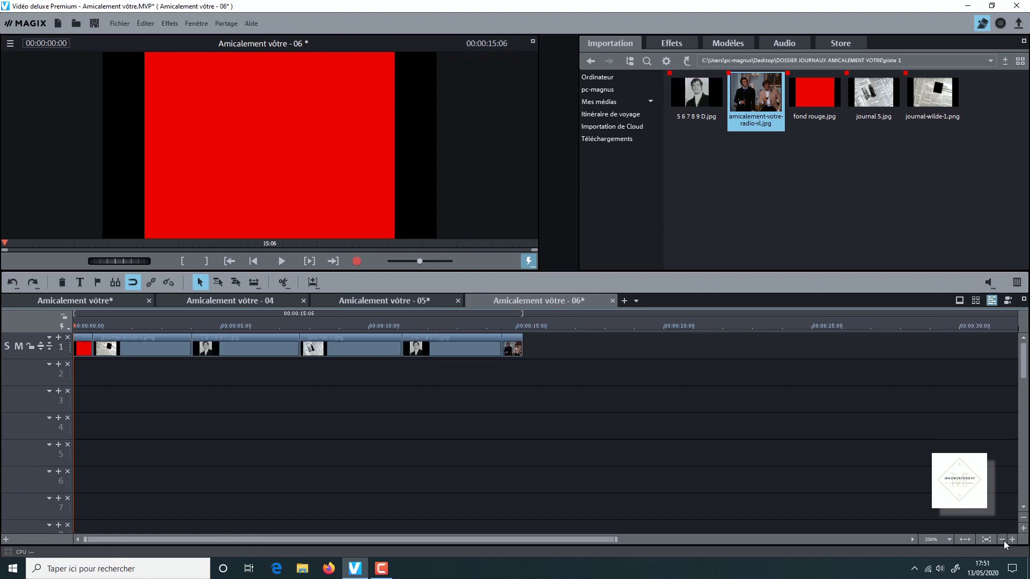
left_click(589, 62)
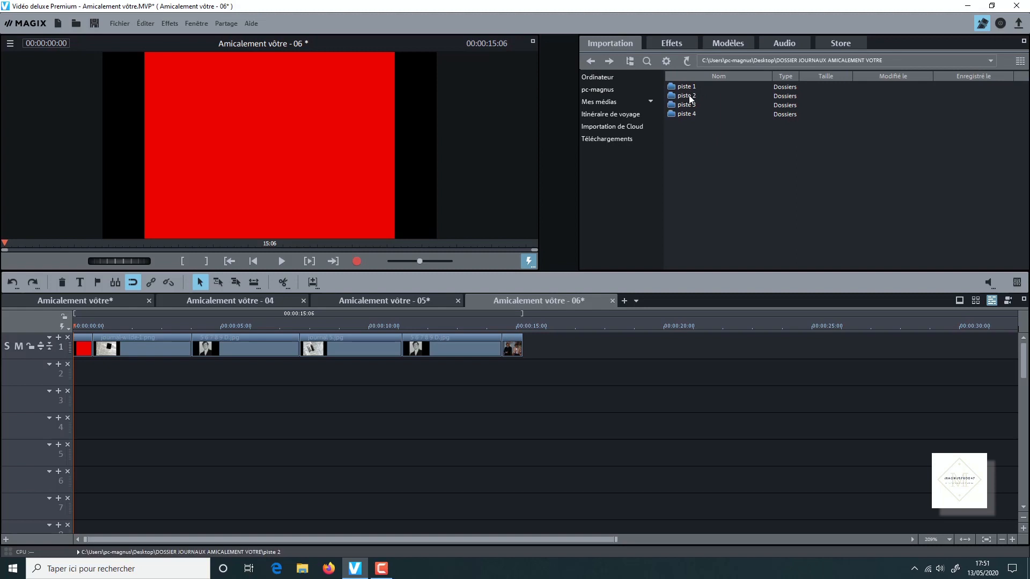
double_click(688, 96)
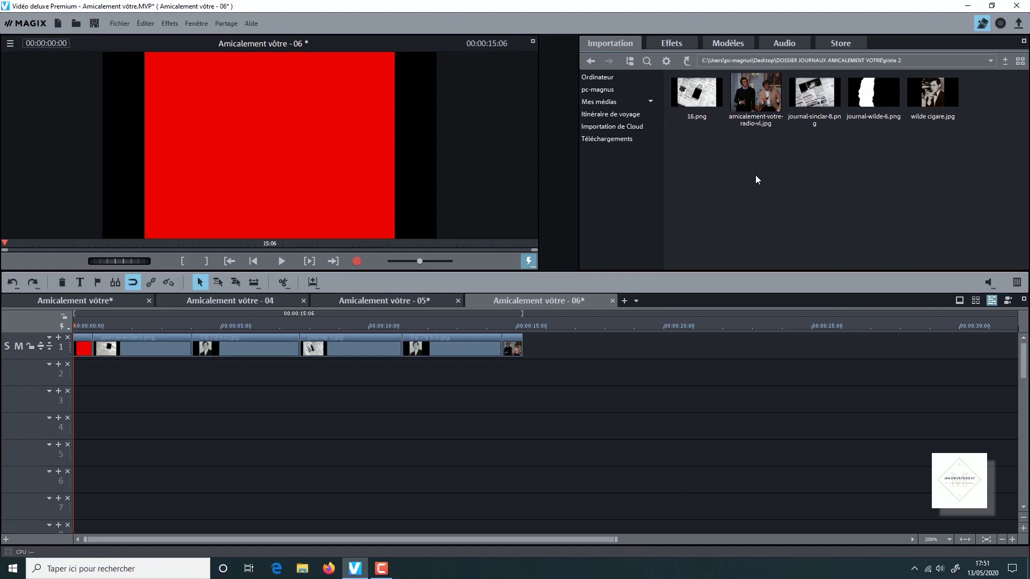
- Place wilde cigare.jpg at the start of track 2 and trim its end to match the journal-wilde-1.png clip on track 1
left_click_drag(932, 94, 95, 378)
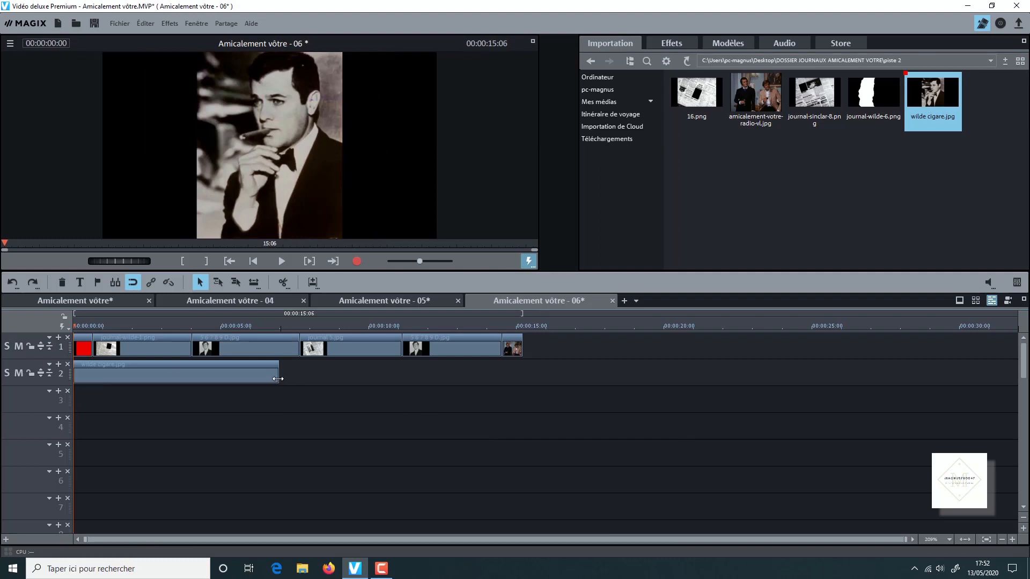
left_click(273, 377)
left_click_drag(275, 377, 192, 377)
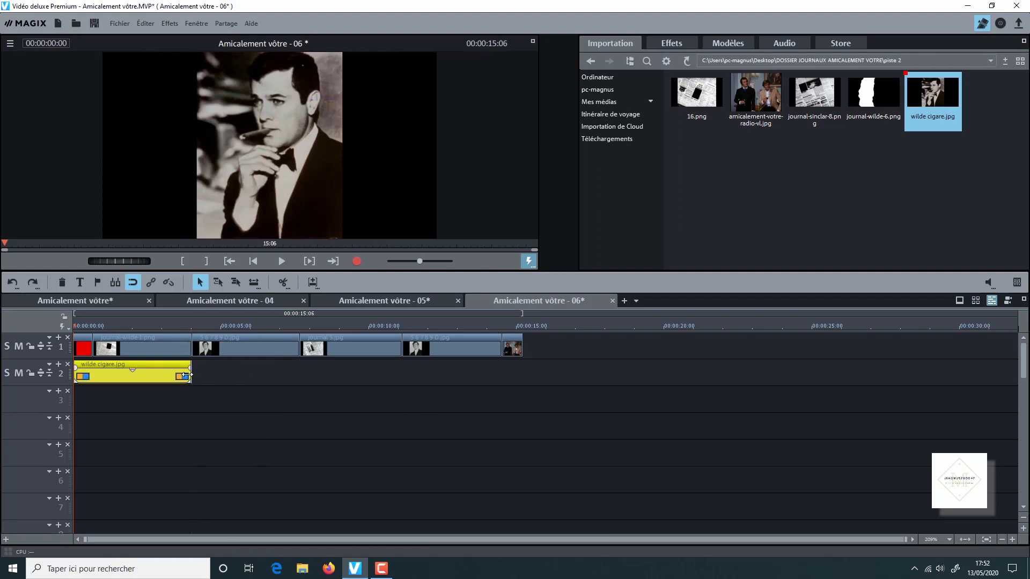
- Place 16.png on track 2 at 00:00:04:01 and trim its end to match the first 5 6 7 8 9 D.jpg clip above
left_click(191, 326)
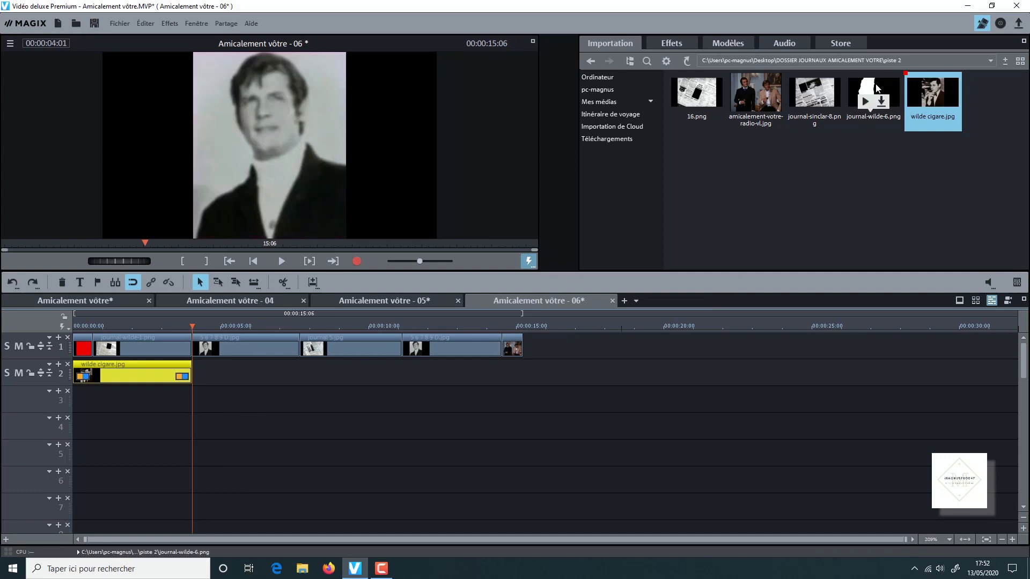
left_click_drag(695, 91, 239, 368)
left_click_drag(397, 374, 299, 374)
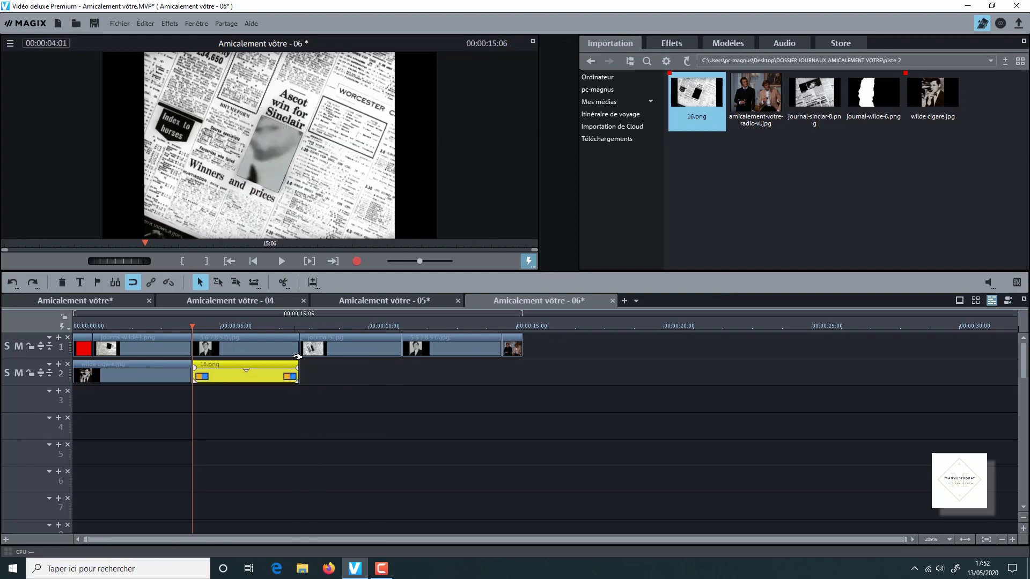
- Leave a 7-frame gap after 16.png, place journal-wilde-6.png on track 2 at 00:00:07:24, and trim its end to match the track 1 clip above
left_click(292, 345)
left_click(299, 325)
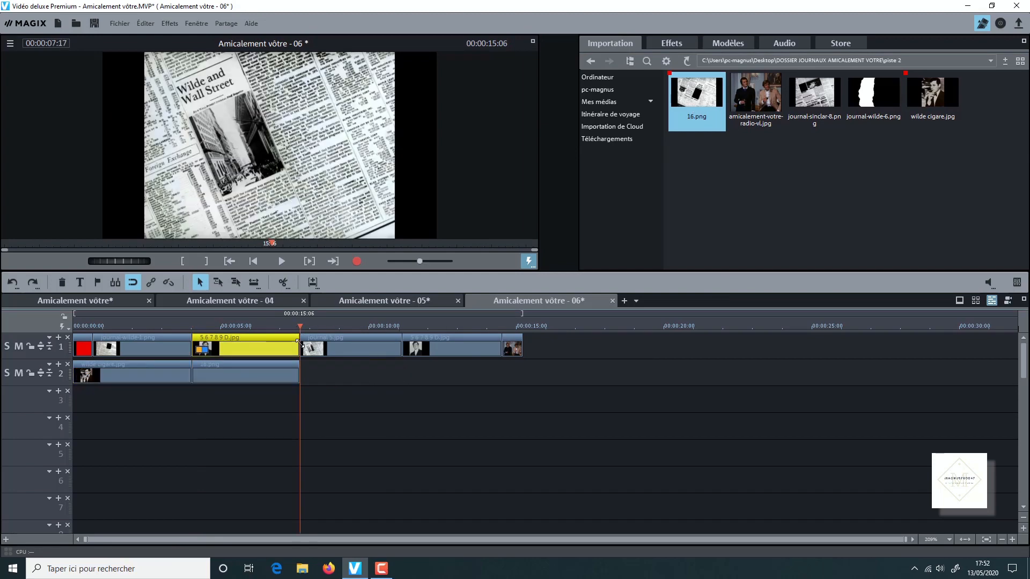
left_click(350, 379)
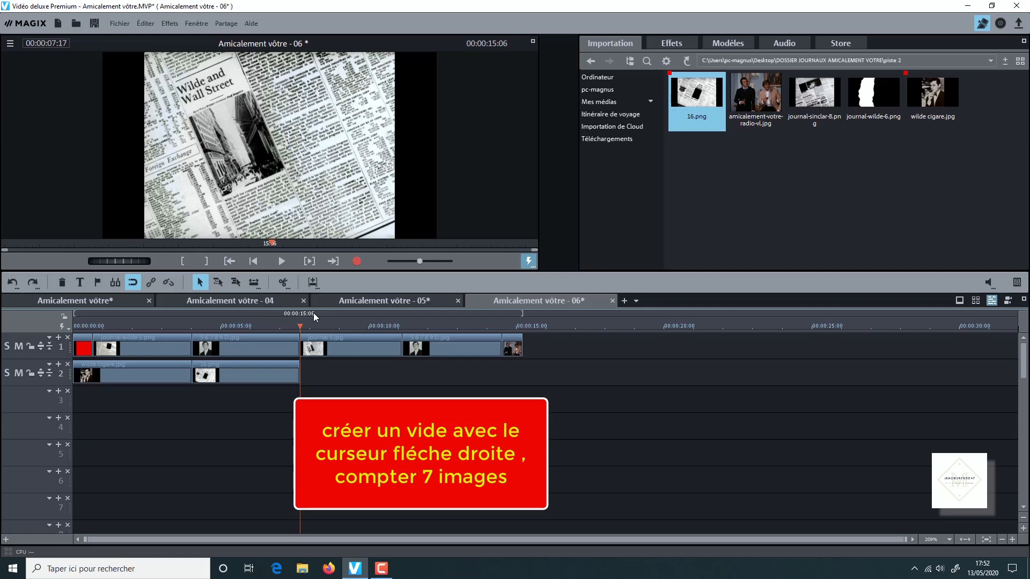
key("Right")
key("Right")
key("Right")
key("Right")
key("Right")
key("Right")
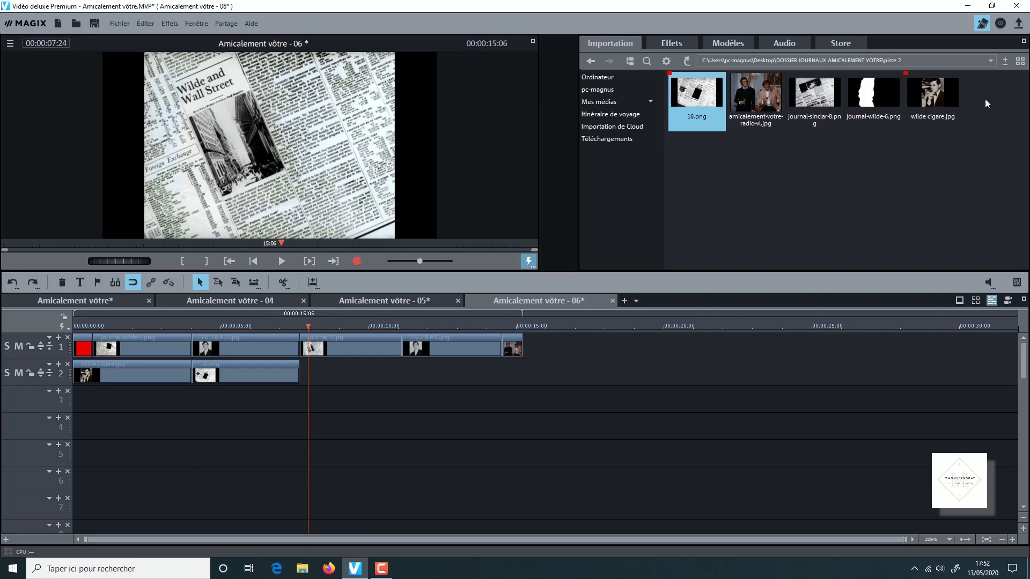
mouse_move(887, 89)
left_click_drag(888, 89, 379, 372)
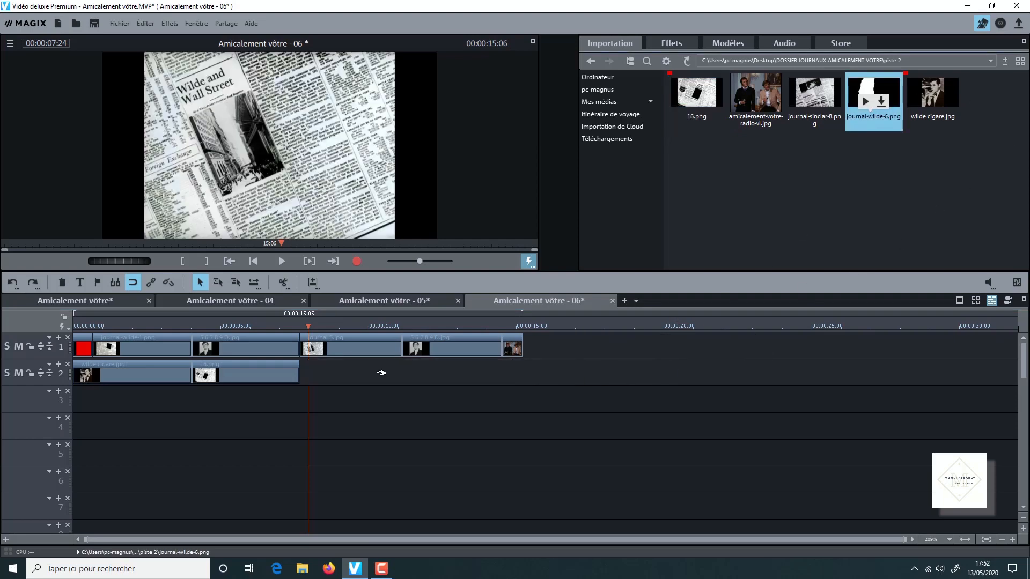
left_click_drag(512, 369, 401, 372)
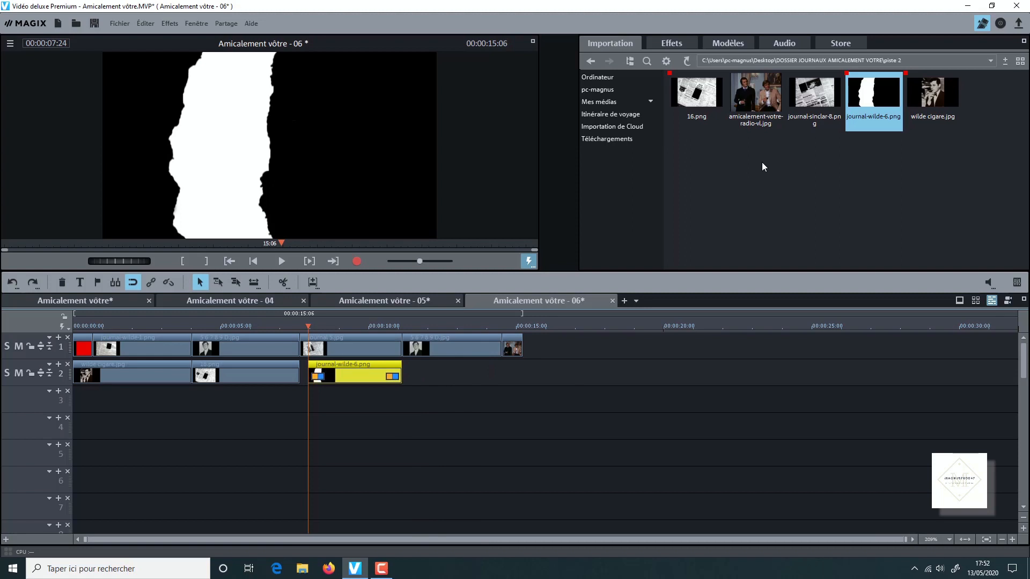
- Place journal-sinclar-8.png on track 2 directly after journal-wilde-6.png and trim its end to match the track 1 clip above
mouse_move(807, 97)
left_click_drag(806, 86, 458, 372)
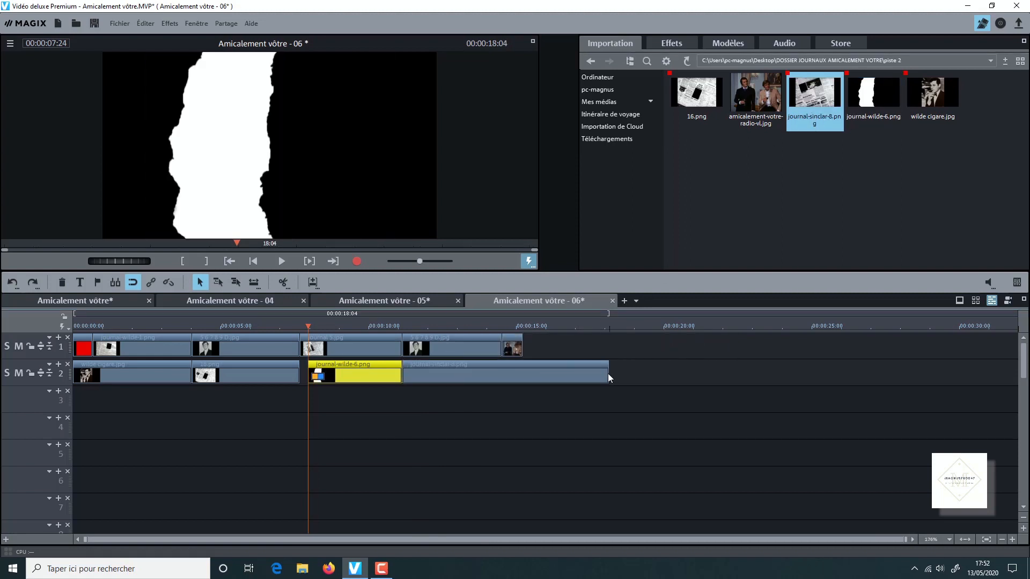
left_click_drag(607, 374, 503, 377)
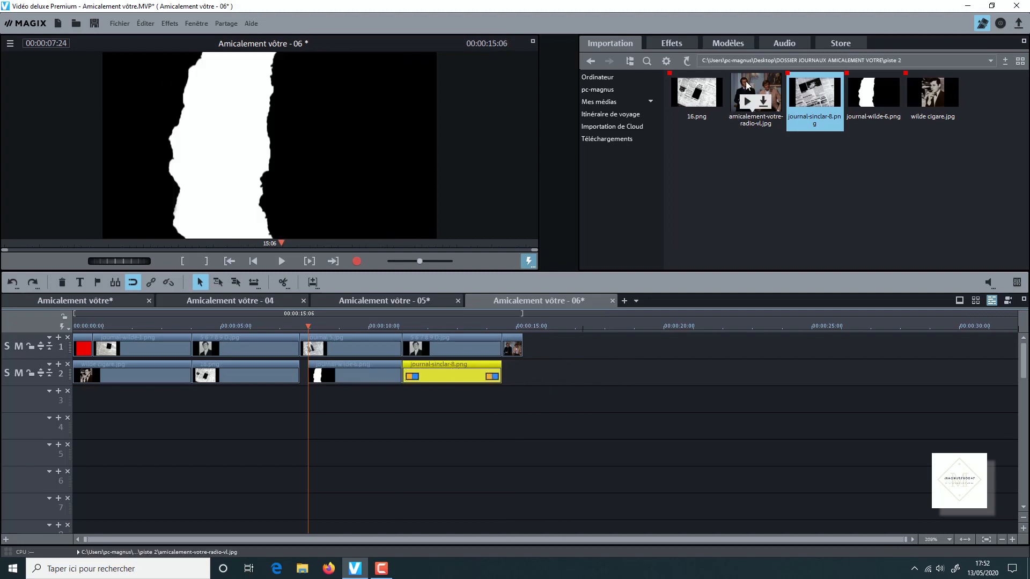
- Add amicalement-votre-radio-vl.jpg after journal-sinclar-8.png on track 2 without adjusting it, and trim its end to match the last track 1 clip
left_click_drag(753, 94, 552, 374)
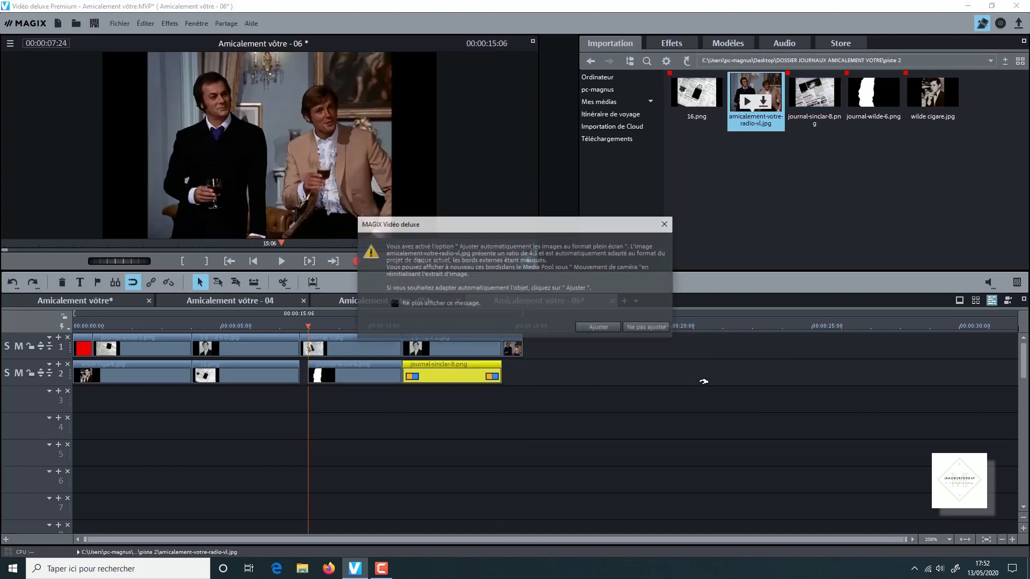
left_click(663, 326)
left_click_drag(707, 374, 524, 382)
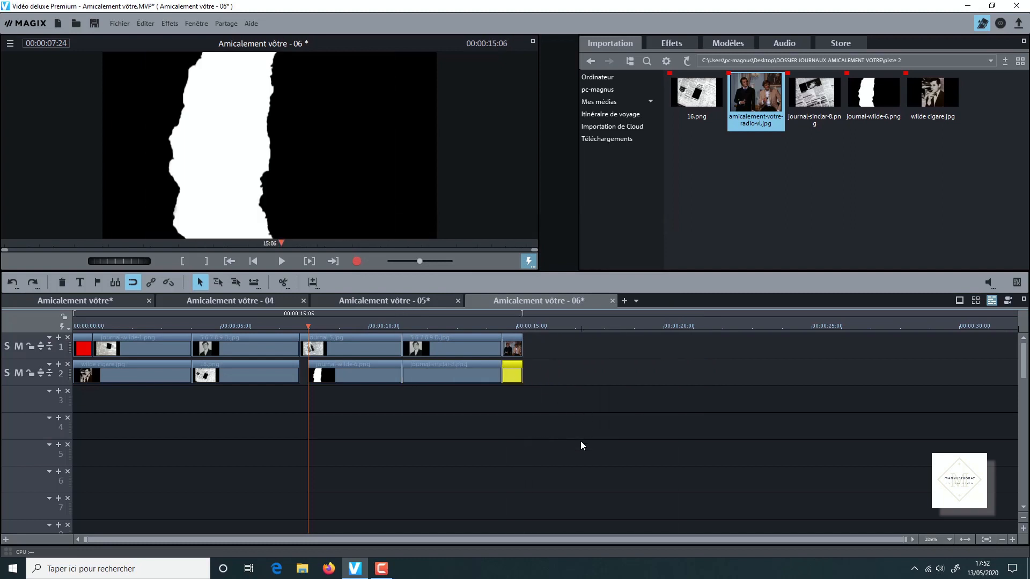
- From the piste 3 folder, place 151.png on track 3 at 00:00:01:00 and trim its end to match the wilde cigare.jpg clip
left_click(591, 62)
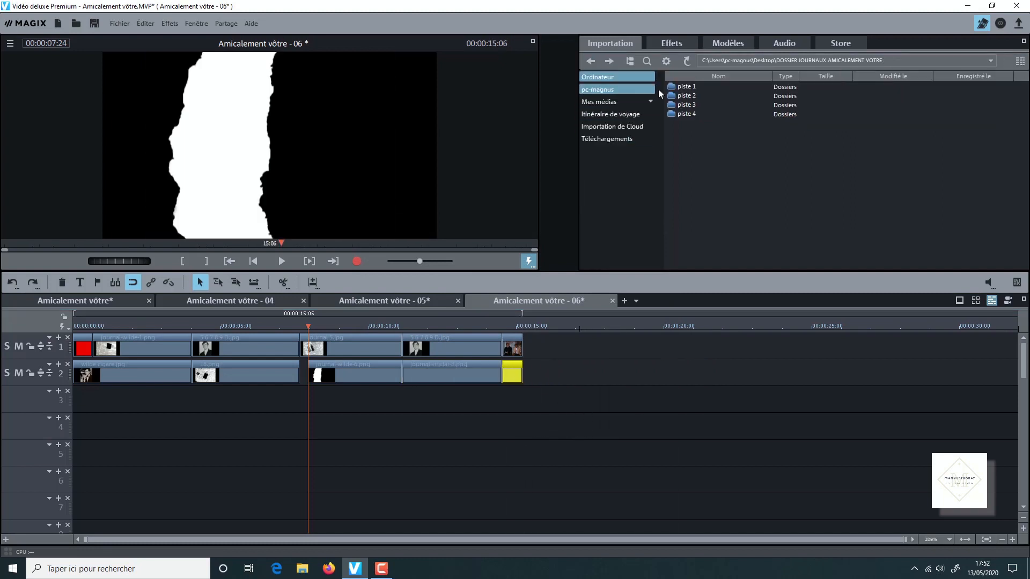
double_click(686, 105)
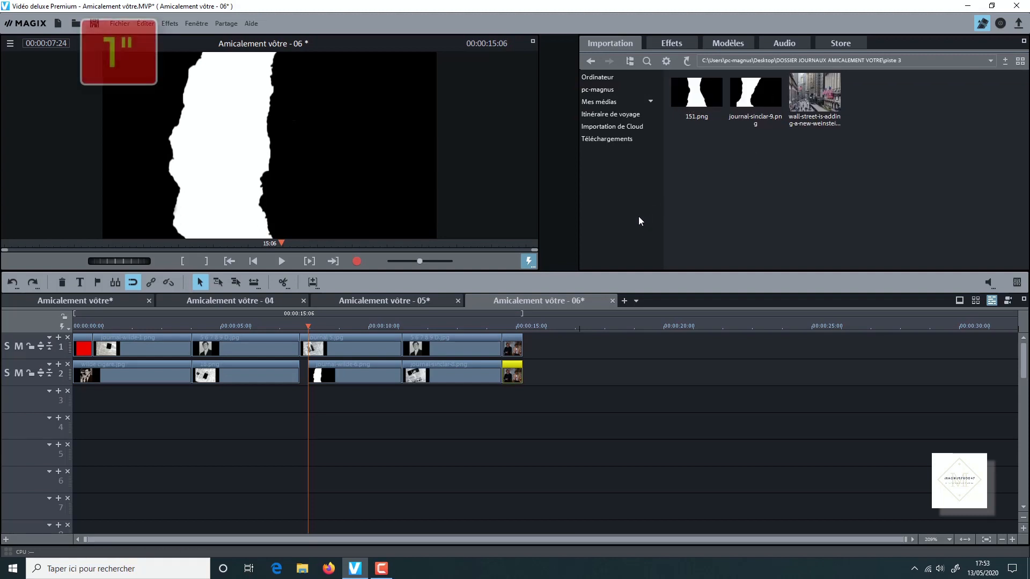
left_click_drag(306, 325, 100, 333)
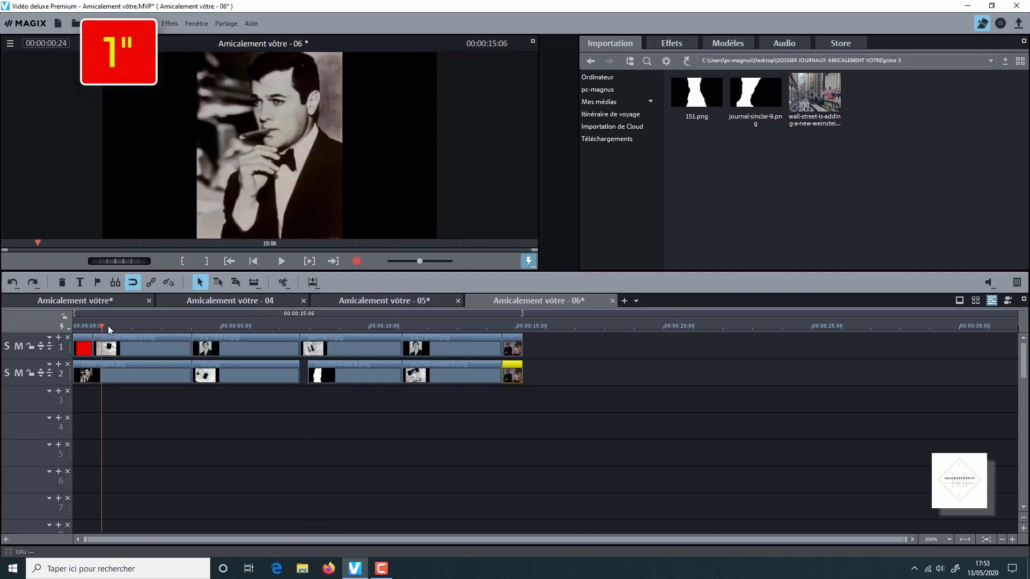
left_click(108, 326)
left_click(102, 326)
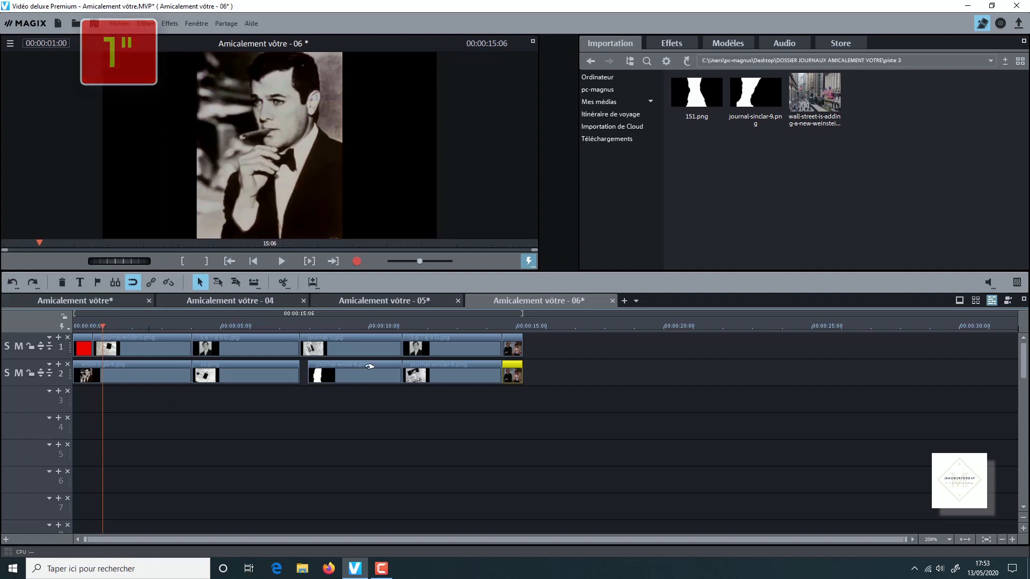
mouse_move(738, 119)
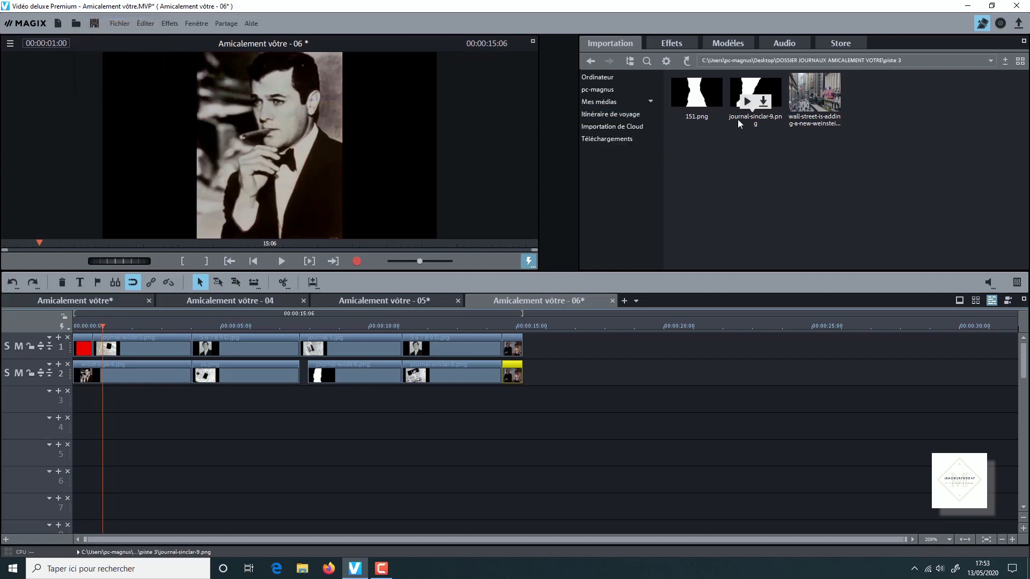
left_click_drag(696, 95, 147, 404)
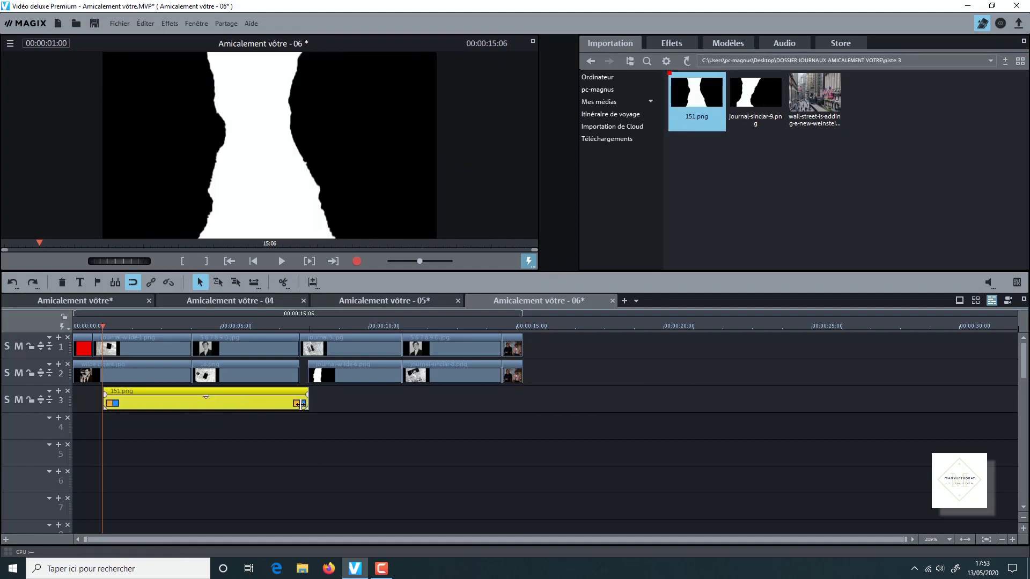
left_click_drag(304, 408, 193, 407)
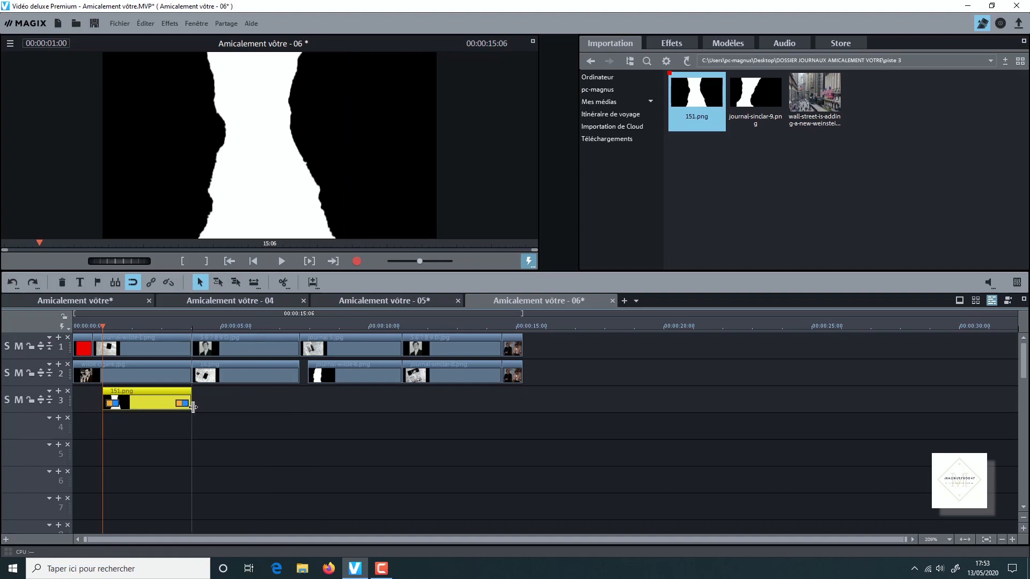
- Leave a 7-frame gap, place a second 151.png on track 3 at 00:00:04:08, and trim its end to match the 16.png clip
left_click(192, 328)
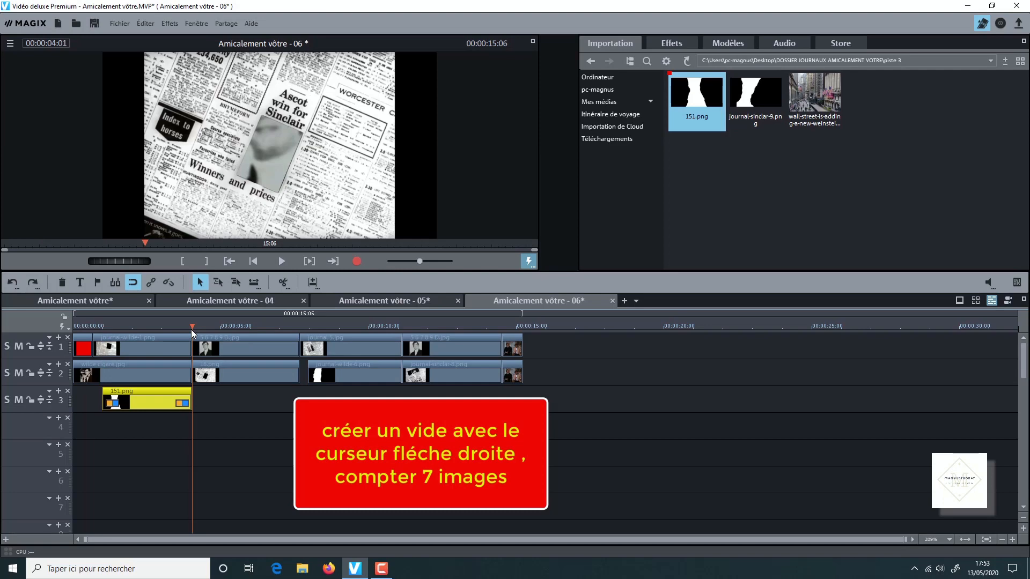
key("Right")
key("Right")
key("Right")
key("Right")
key("Right")
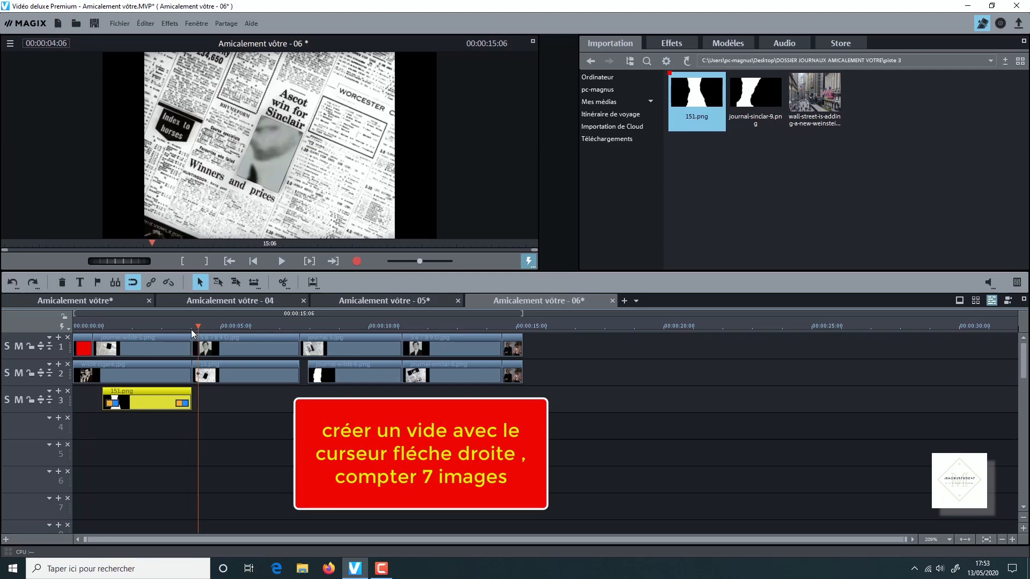
key("Right")
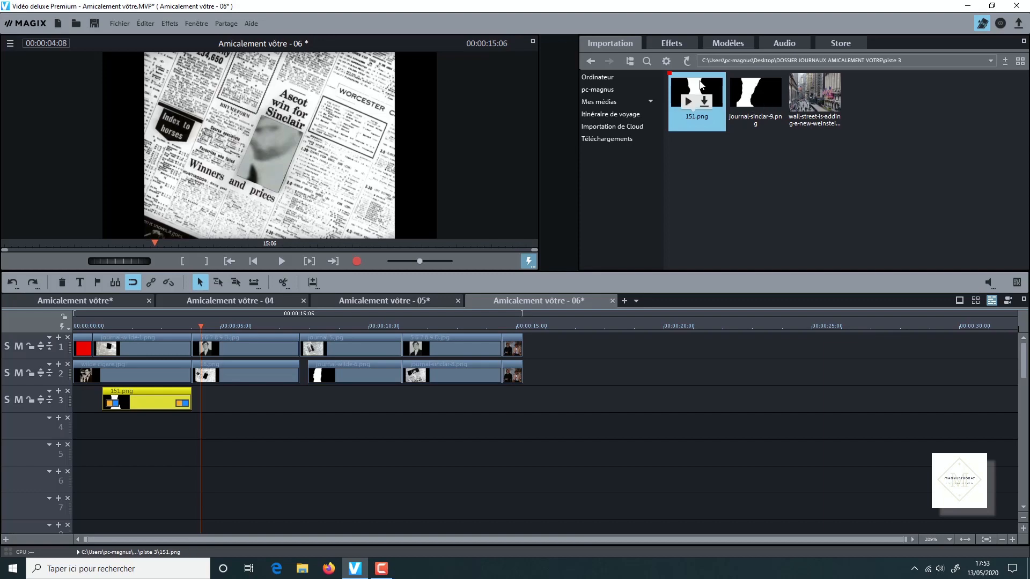
left_click_drag(699, 85, 257, 392)
left_click_drag(406, 402, 299, 402)
- Place the wall-street image on track 3 at 00:00:07:24 without adjusting it, and trim its end to match the journal-wilde-6.png clip
left_click(308, 327)
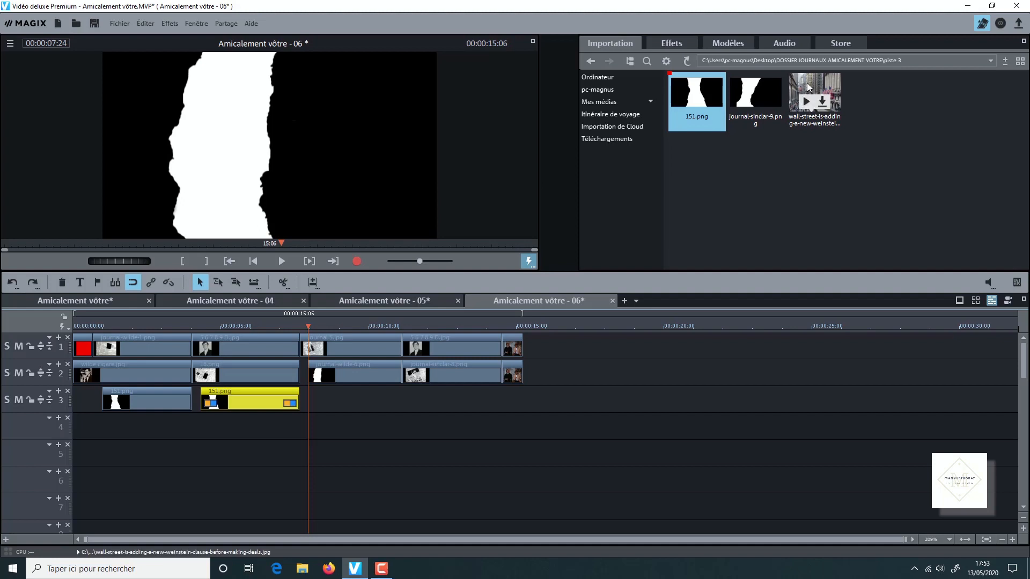
left_click_drag(811, 101, 379, 409)
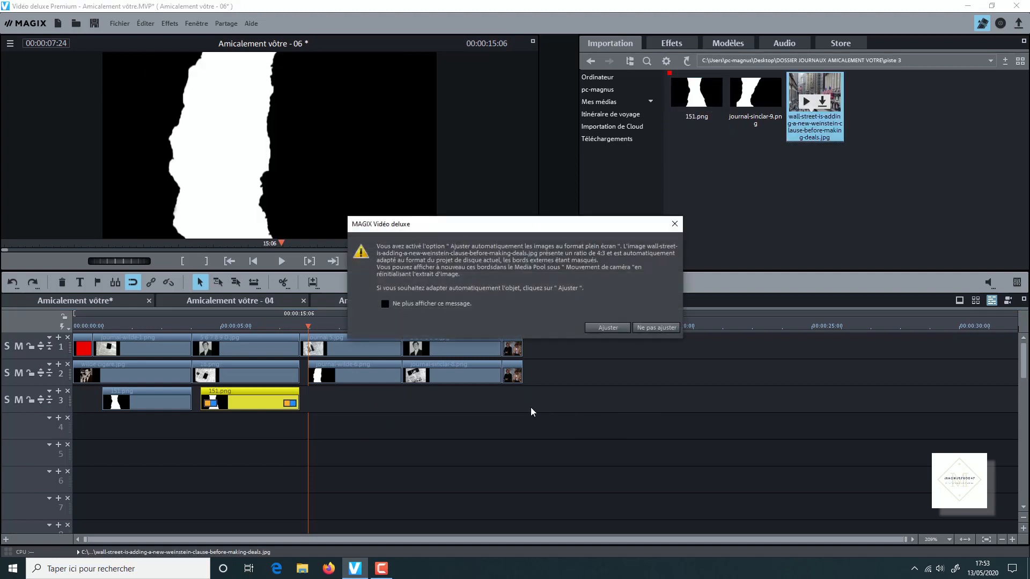
left_click(653, 328)
left_click_drag(518, 408, 403, 409)
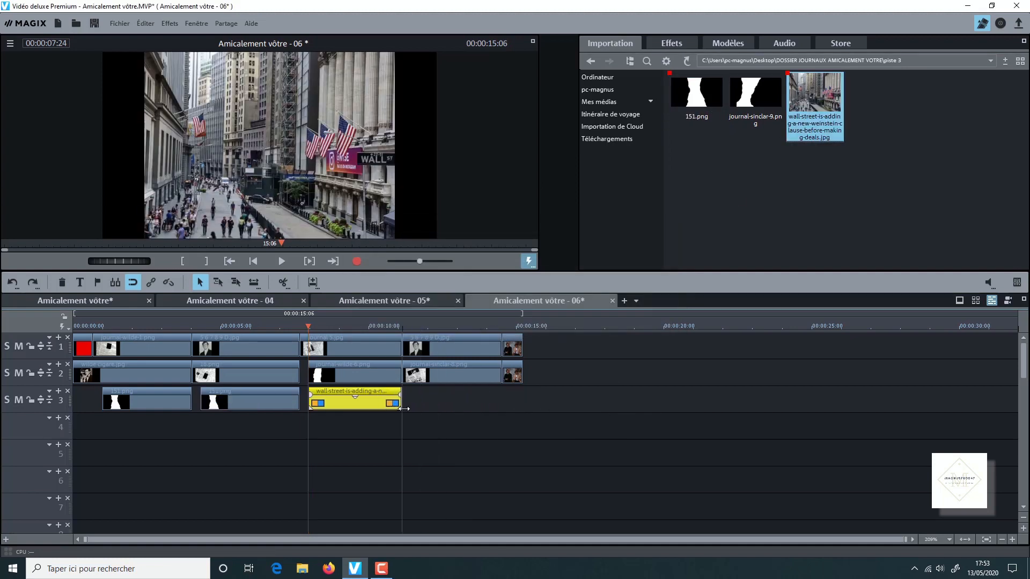
- Leave a 7-frame gap, place journal-sinclar-9.png on track 3 at 00:00:11:11, and trim its end to match the journal-sinclar-8.png clip
left_click(402, 329)
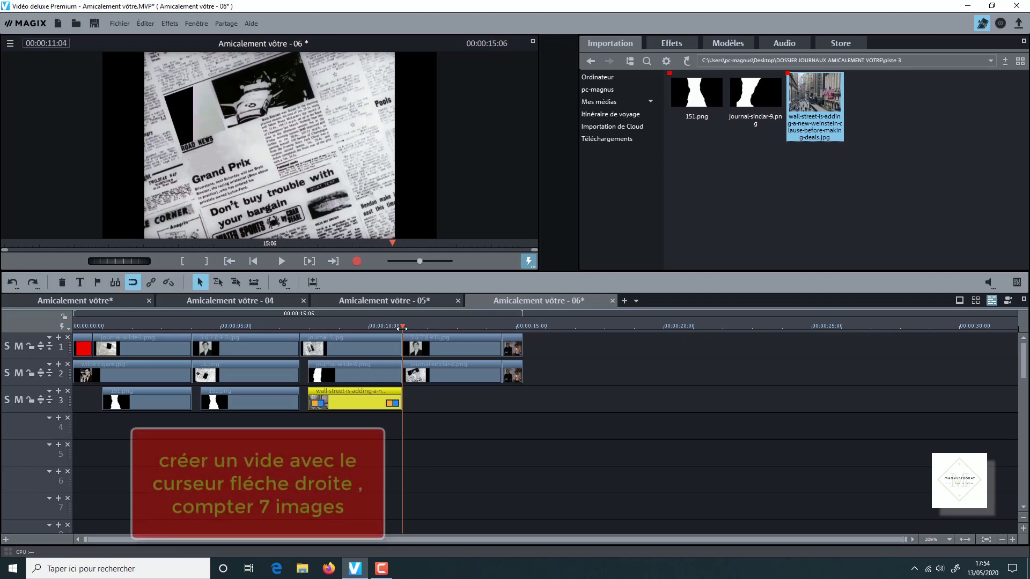
key("Right")
key("Right")
key("Right")
key("Right")
key("Right")
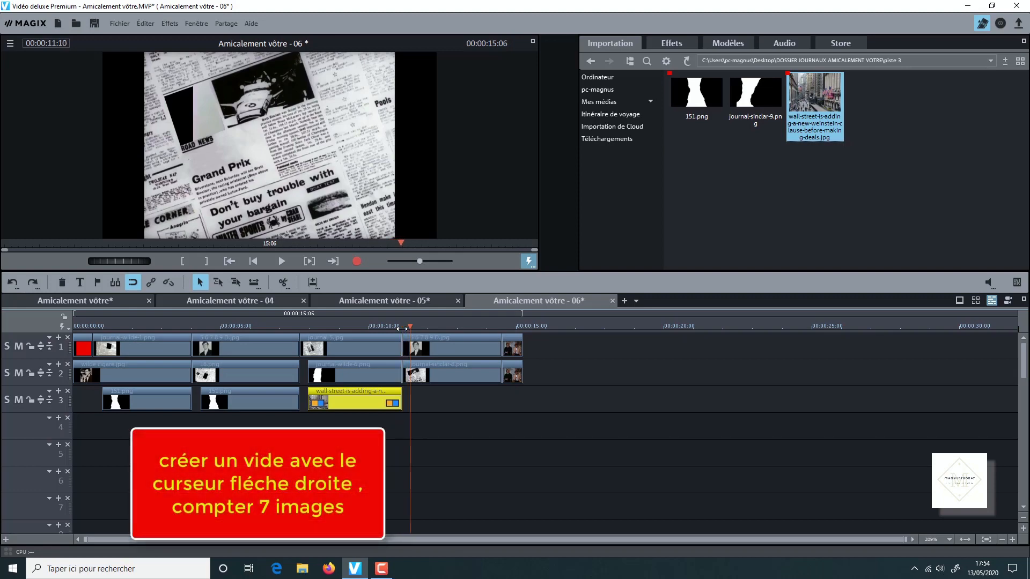
key("Right")
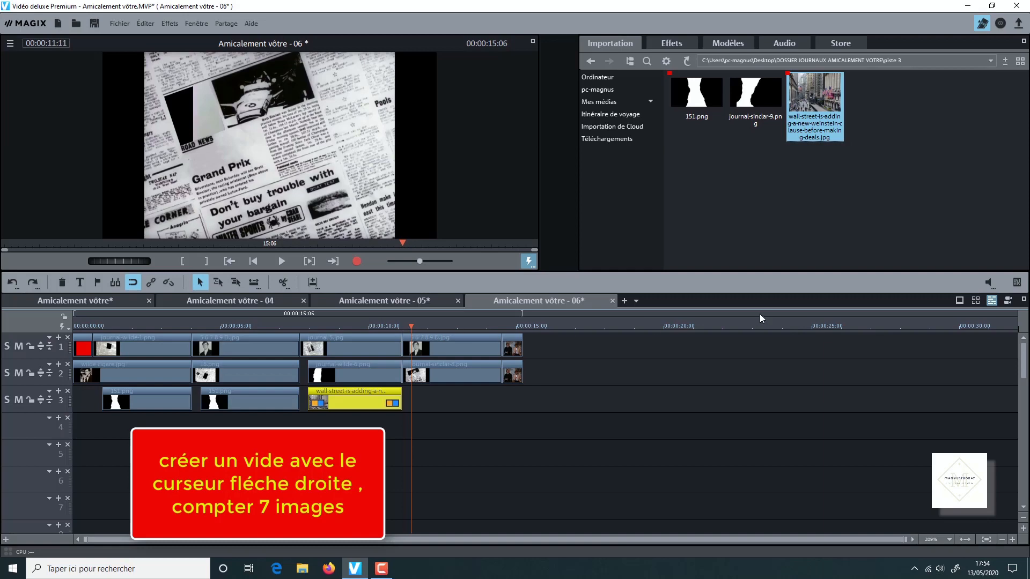
left_click_drag(755, 97, 460, 391)
left_click_drag(616, 403, 501, 408)
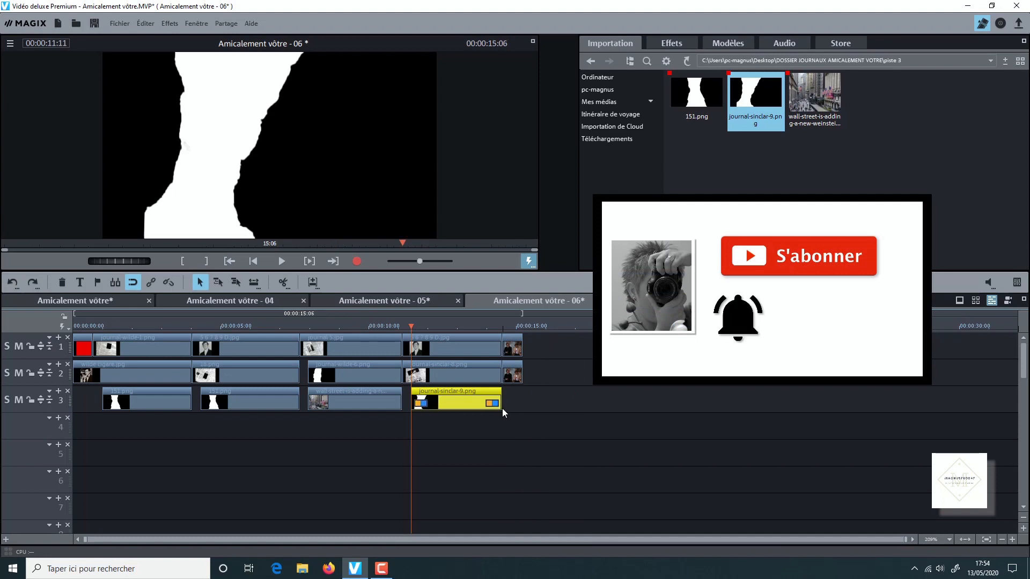
- From the piste 4 folder, place 41oQoWLFjfL._AC_.jpg after journal-sinclar-9.png on track 3 and trim its end to match the final clips above
left_click(591, 61)
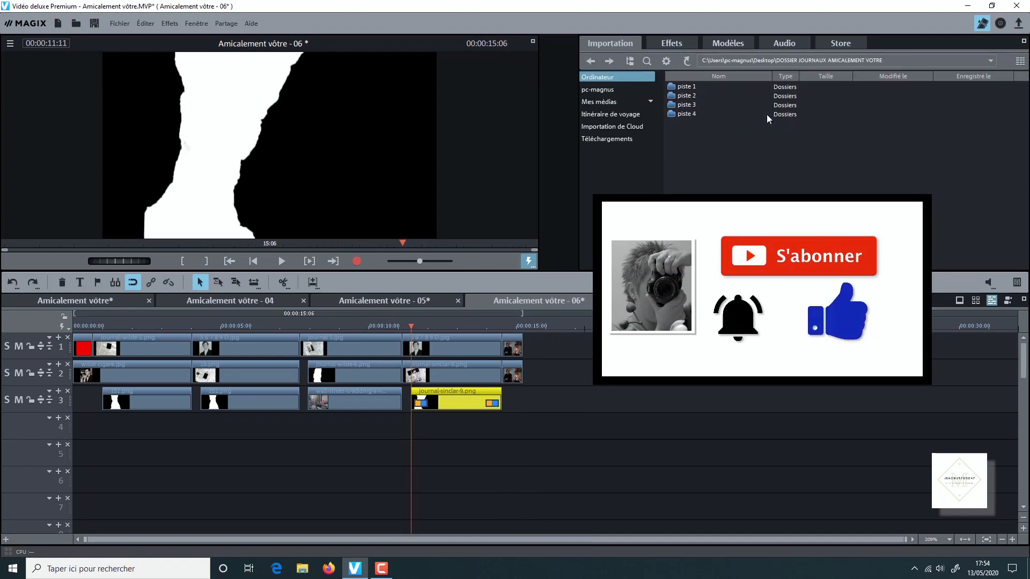
double_click(689, 113)
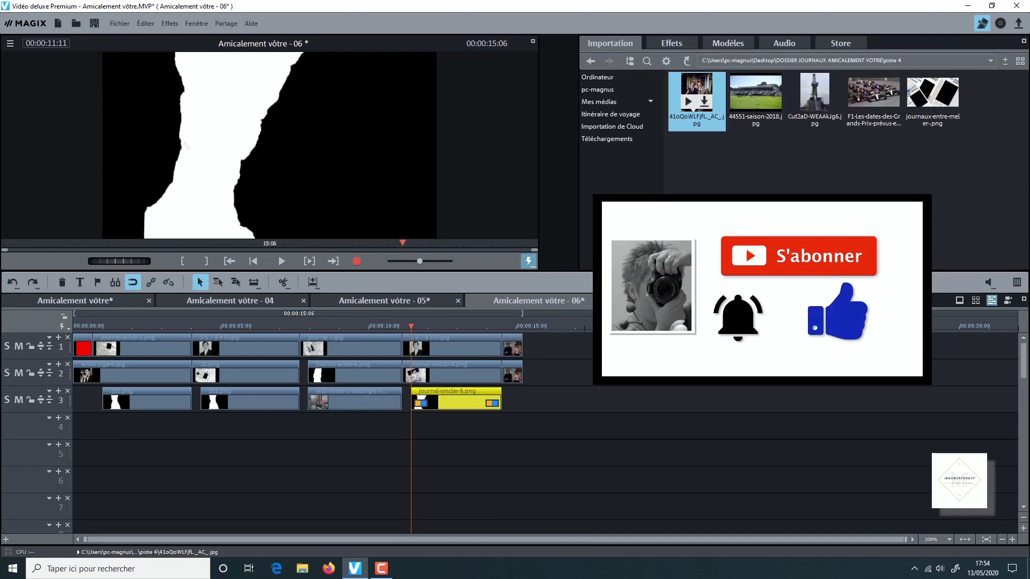
left_click_drag(696, 91, 552, 400)
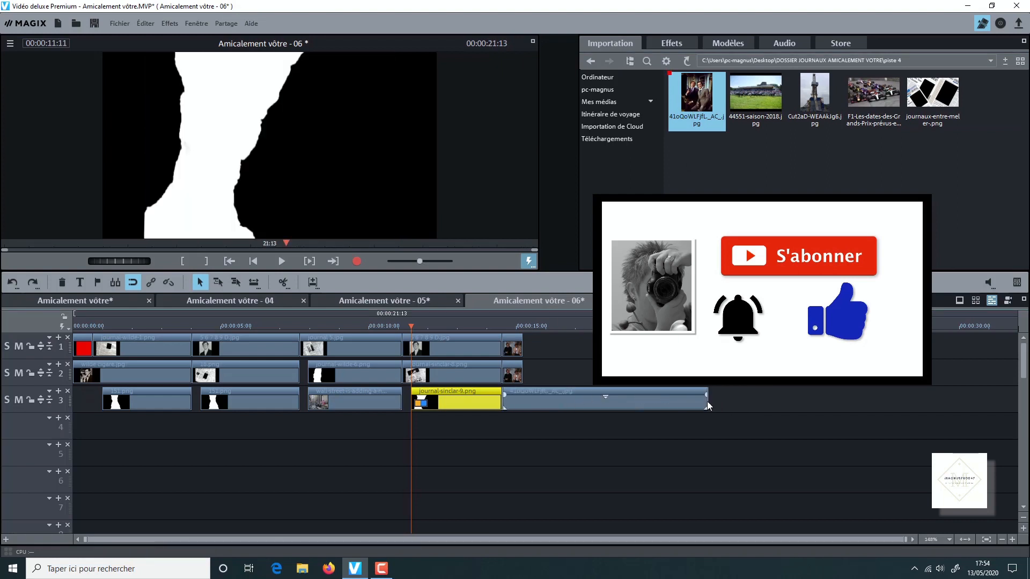
left_click_drag(707, 406, 522, 406)
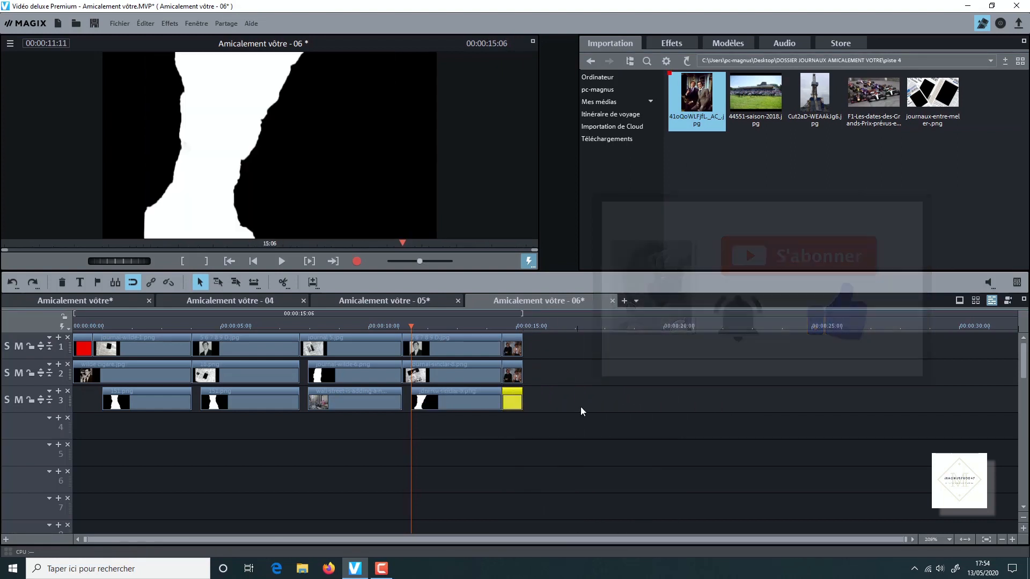
- From the piste 4 folder, place Cut2aD-WEAAkJg6.jpg on track 4 at 00:00:01:00 and trim its end to match the first 151.png clip
left_click(590, 61)
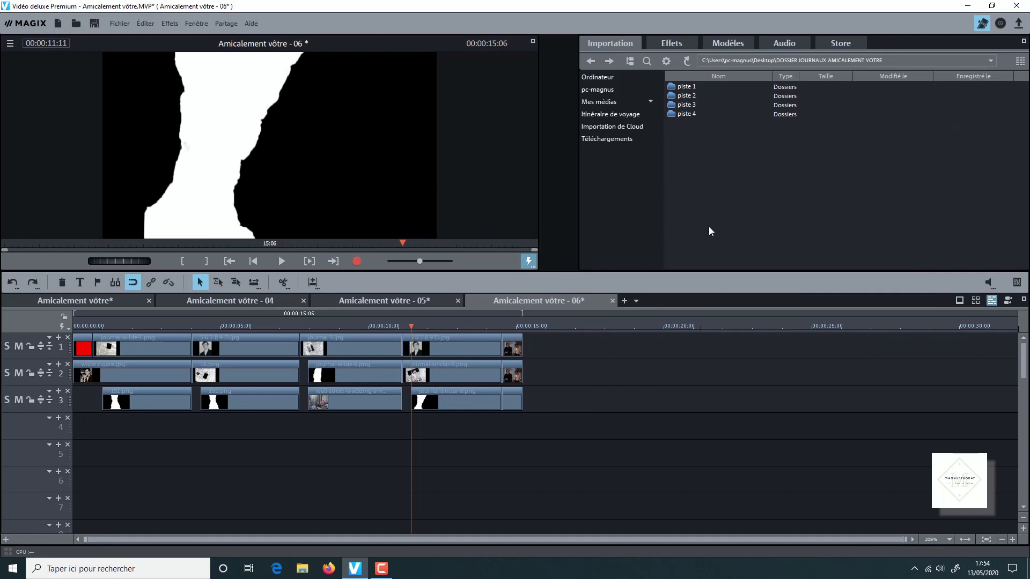
double_click(692, 114)
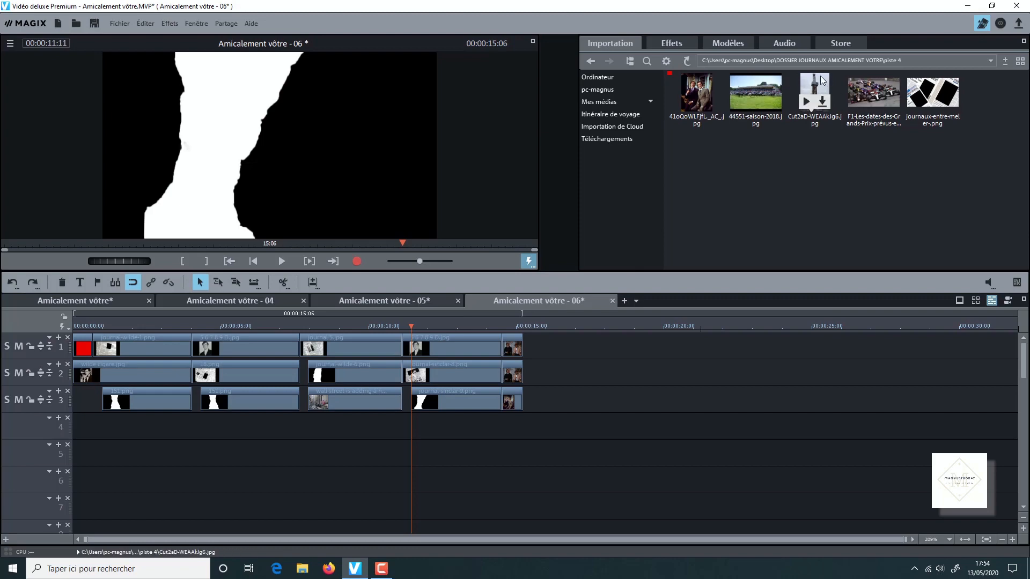
left_click_drag(814, 93, 146, 429)
left_click(102, 327)
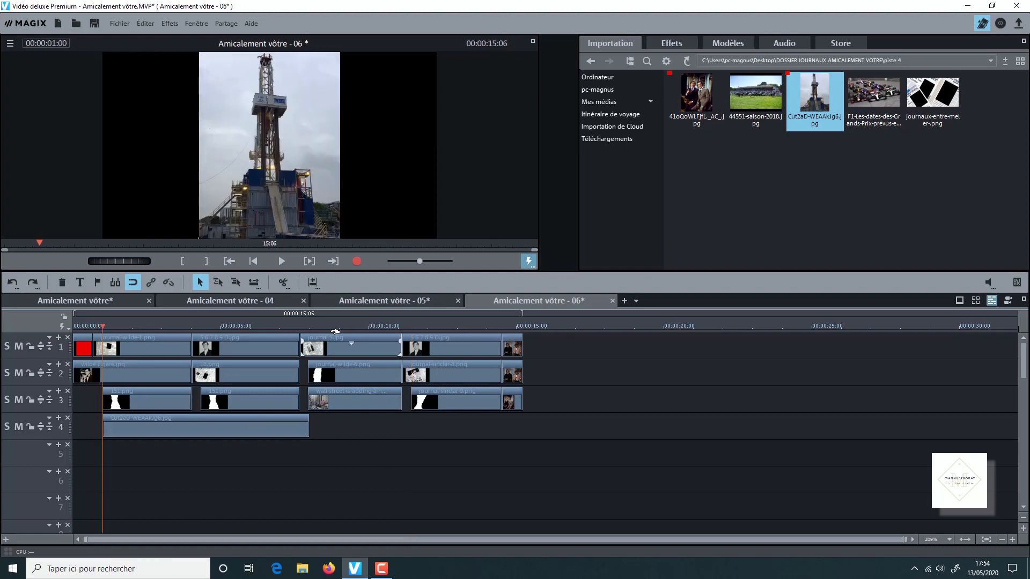
left_click_drag(310, 424, 192, 423)
- Place 44551-saison-2018.jpg on track 4 without adjusting it, aligning its start and trimmed end with the second clip on track 3
left_click_drag(749, 89, 247, 426)
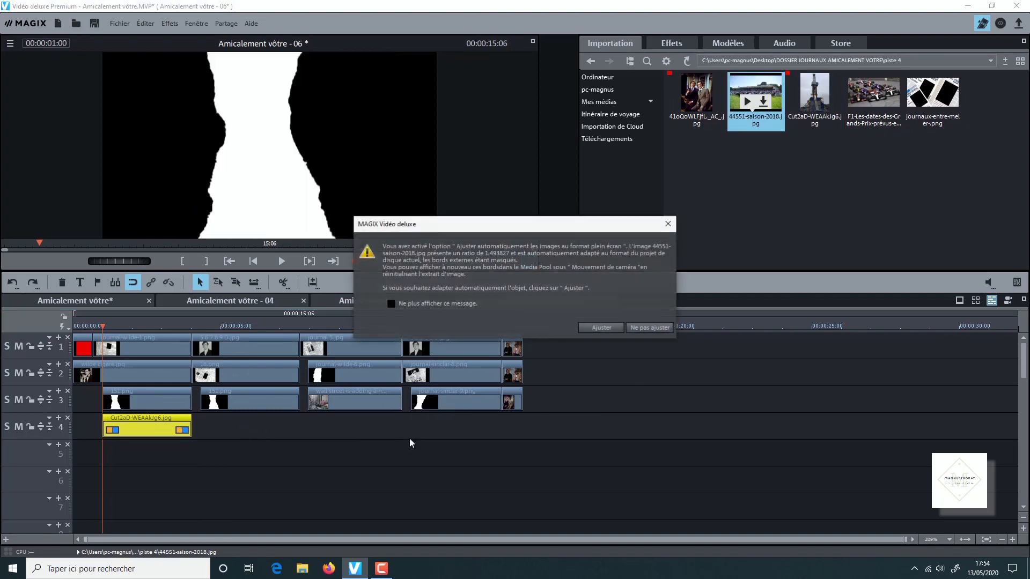
left_click(641, 327)
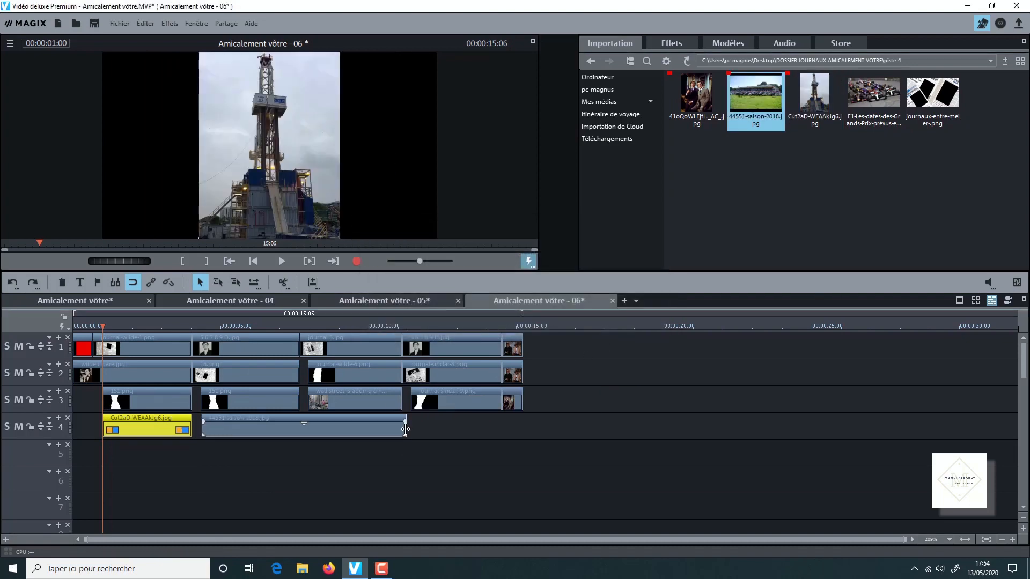
left_click_drag(406, 429, 299, 429)
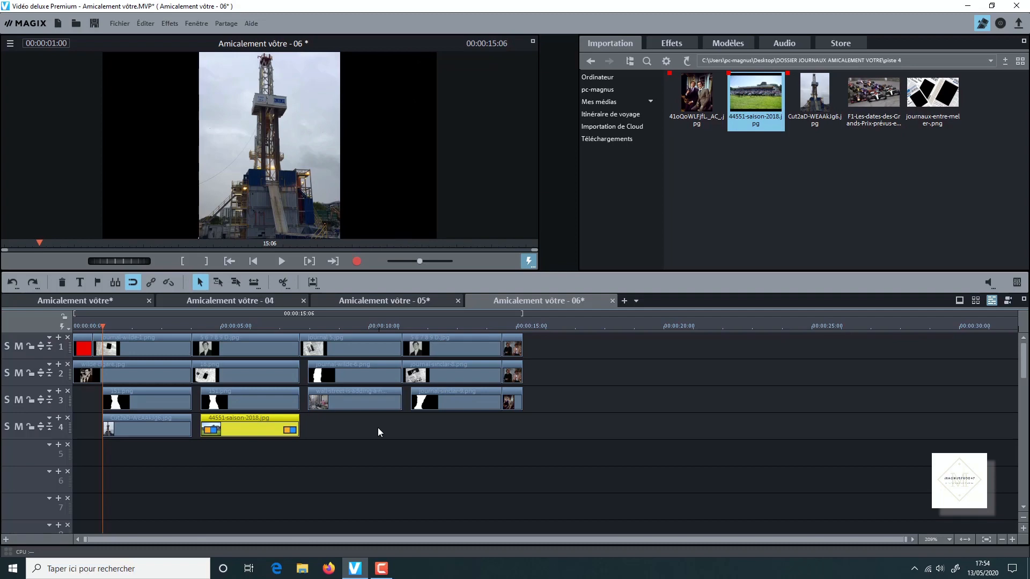
left_click(378, 427)
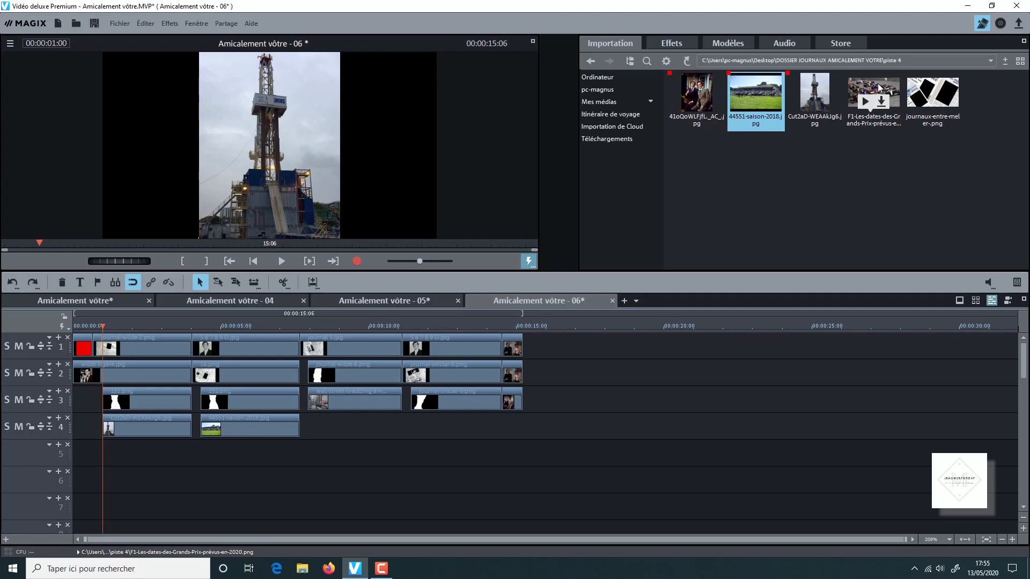
- Place F1-Les-dates-des-Grands-Prix-prévus-en-2020.png below journal-sinclar-9.png on track 4, followed by journaux-entre-meler-.png, and trim both ends to match track 3
left_click_drag(877, 82, 457, 438)
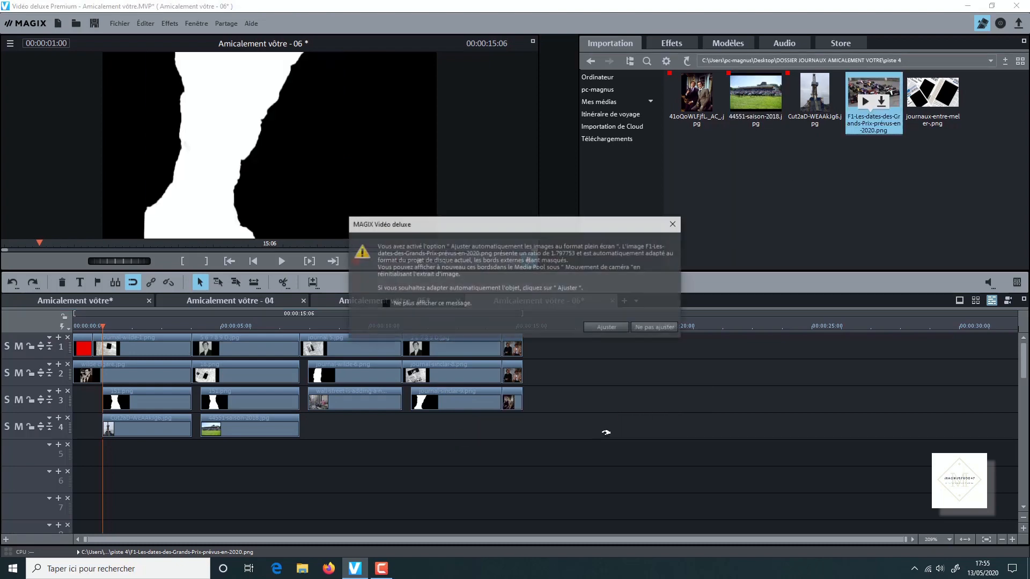
left_click_drag(614, 432, 499, 441)
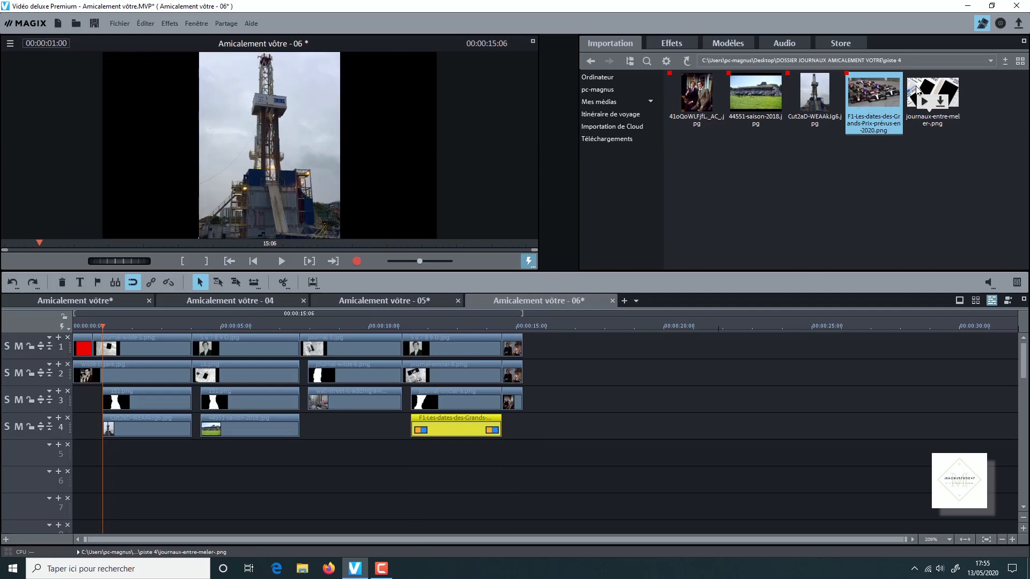
left_click_drag(919, 92, 562, 424)
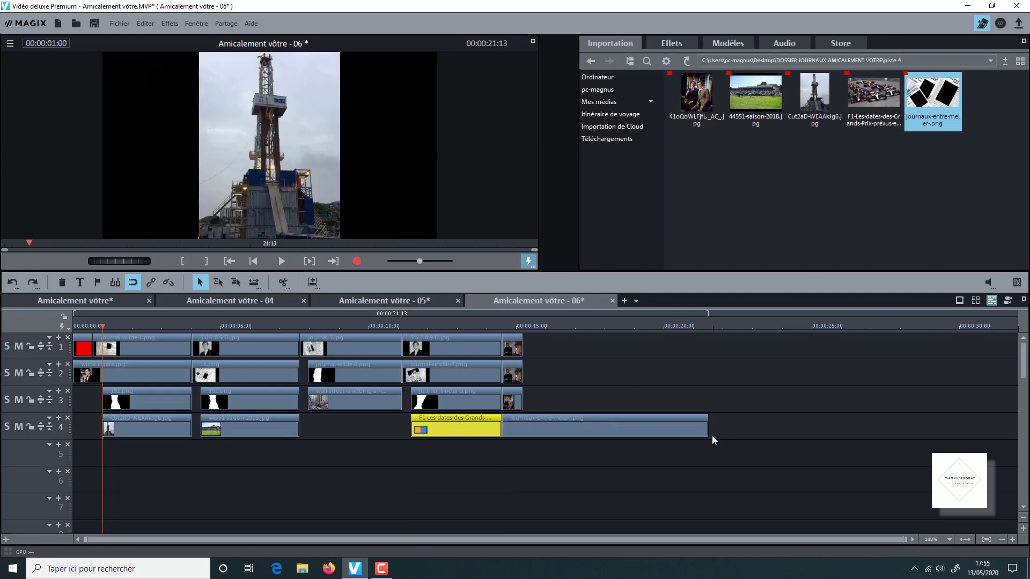
left_click_drag(711, 435, 522, 435)
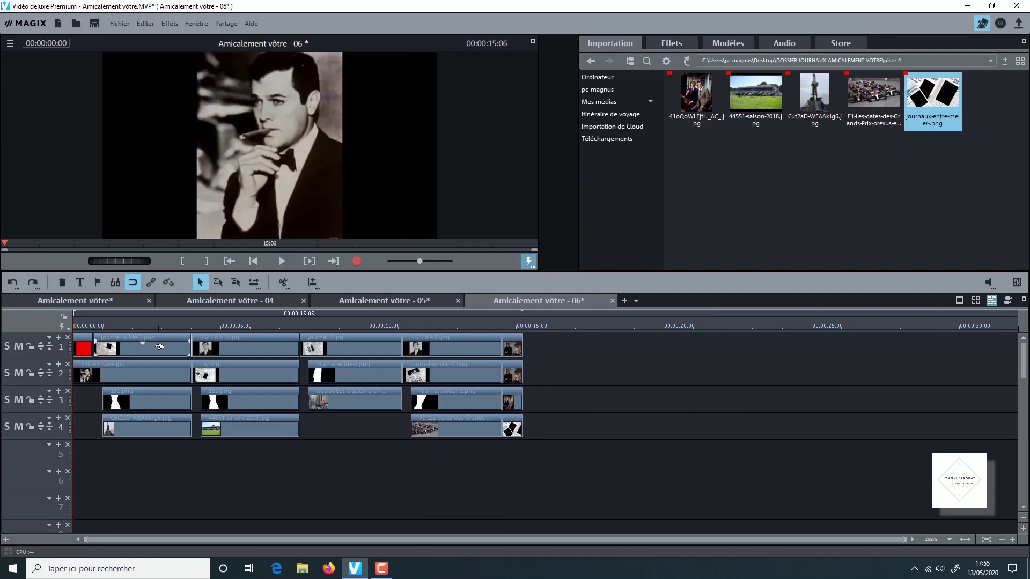